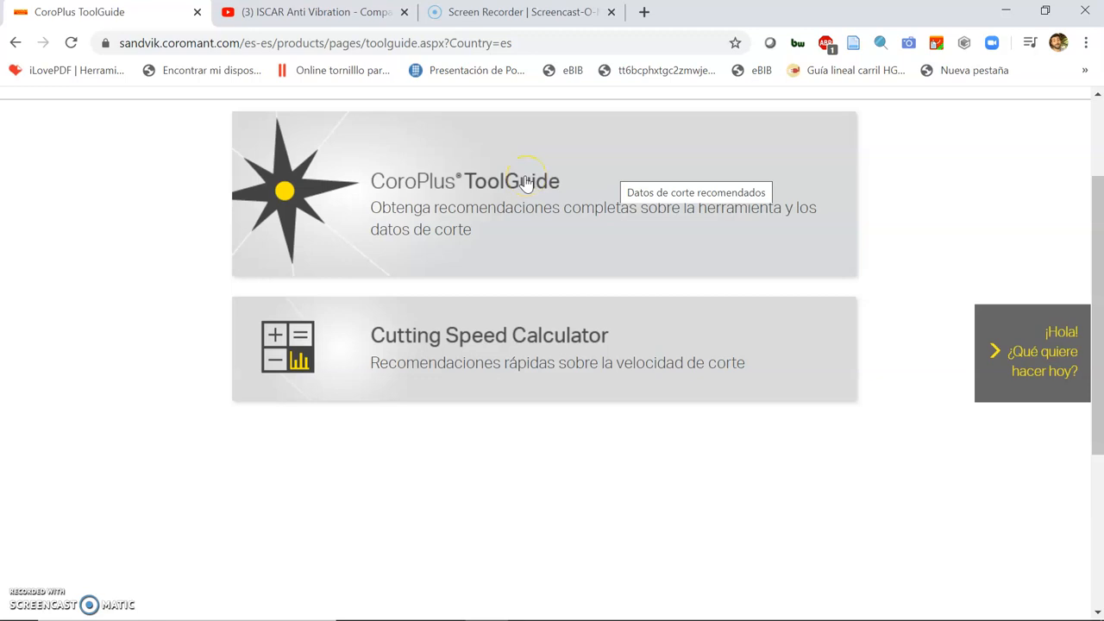
# Step: Open CoroPlus ToolGuide and choose the rotating symmetric component (Simétrico rotativo) as the task's component type
pyautogui.click(527, 181)
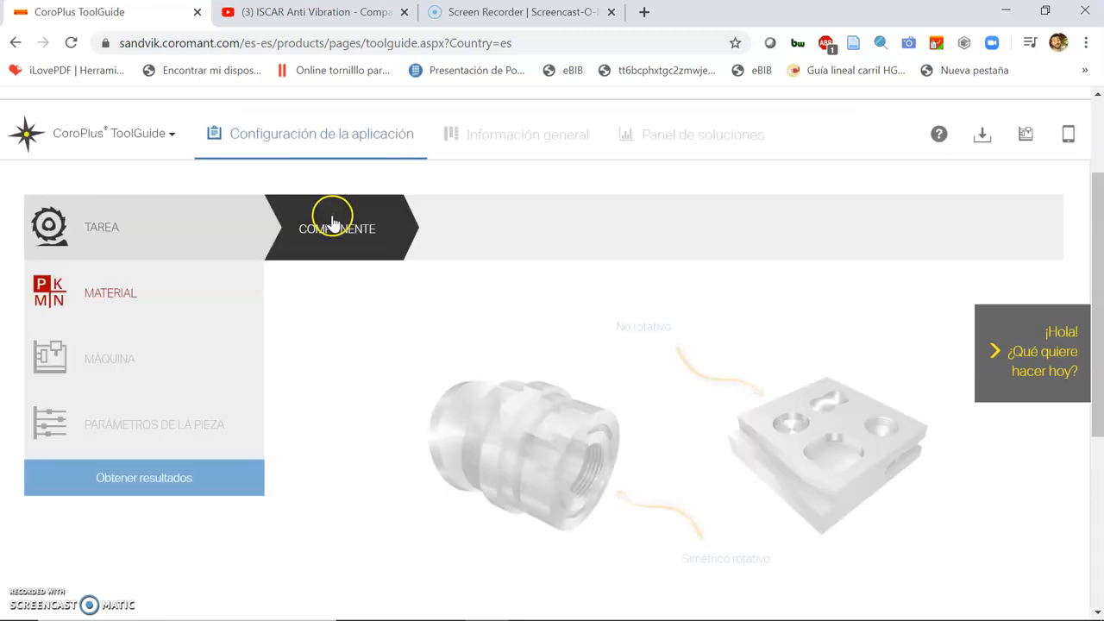
pyautogui.scroll(-2, 552, 288)
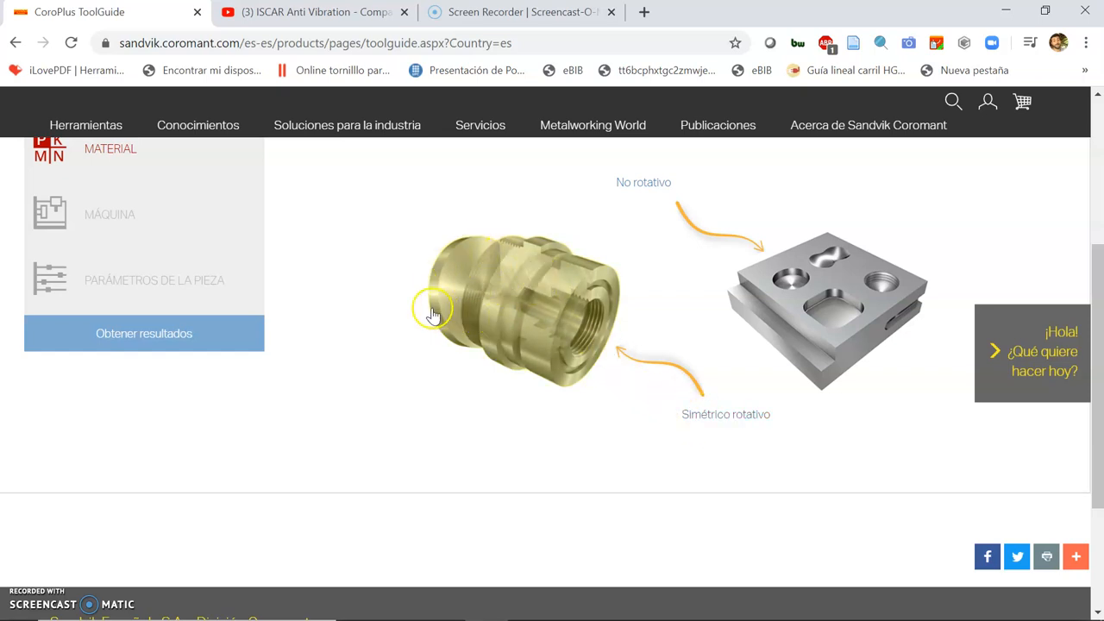
pyautogui.scroll(2, 443, 278)
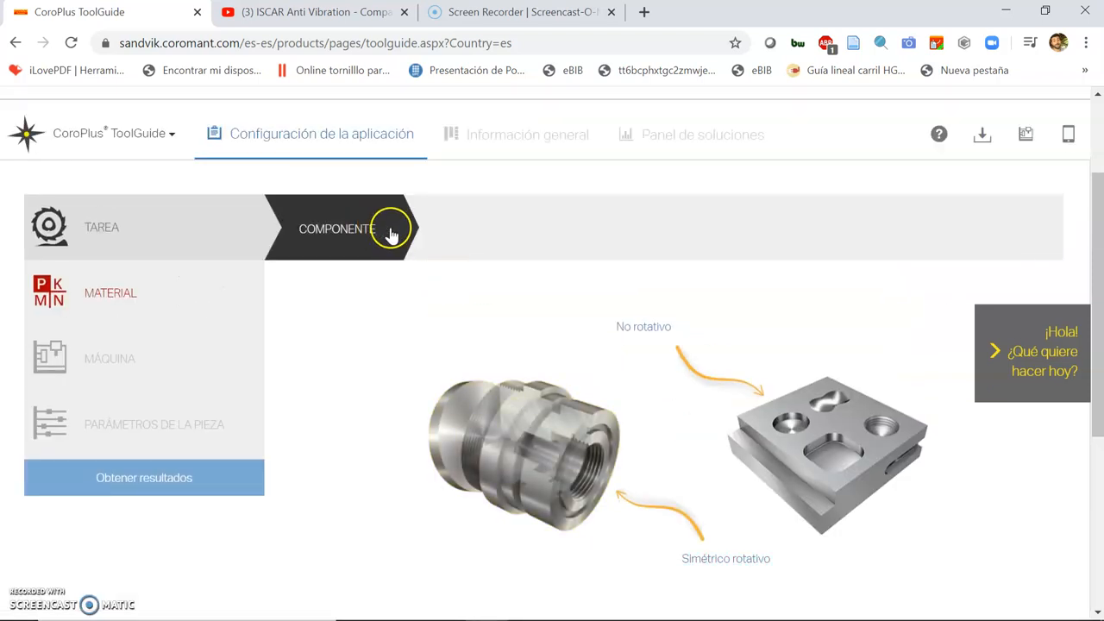
pyautogui.scroll(-2, 509, 345)
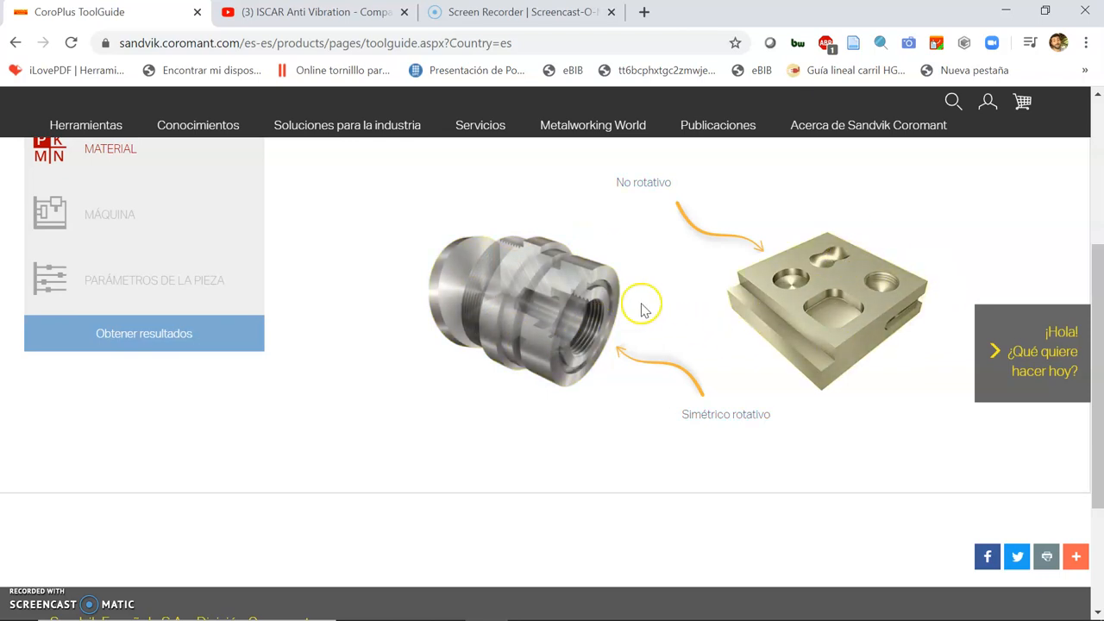
pyautogui.click(540, 271)
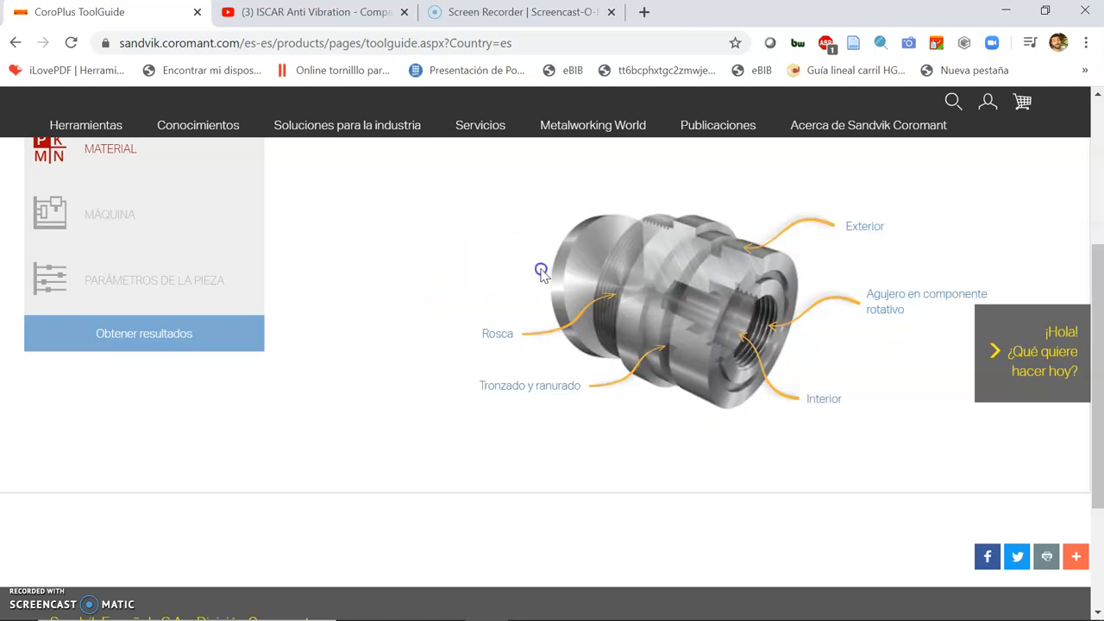
# Step: Choose exterior machining (Exterior) and the cylindrical surface with relief (Superficie cilíndrica con relieve) as the operation
pyautogui.scroll(2, 532, 298)
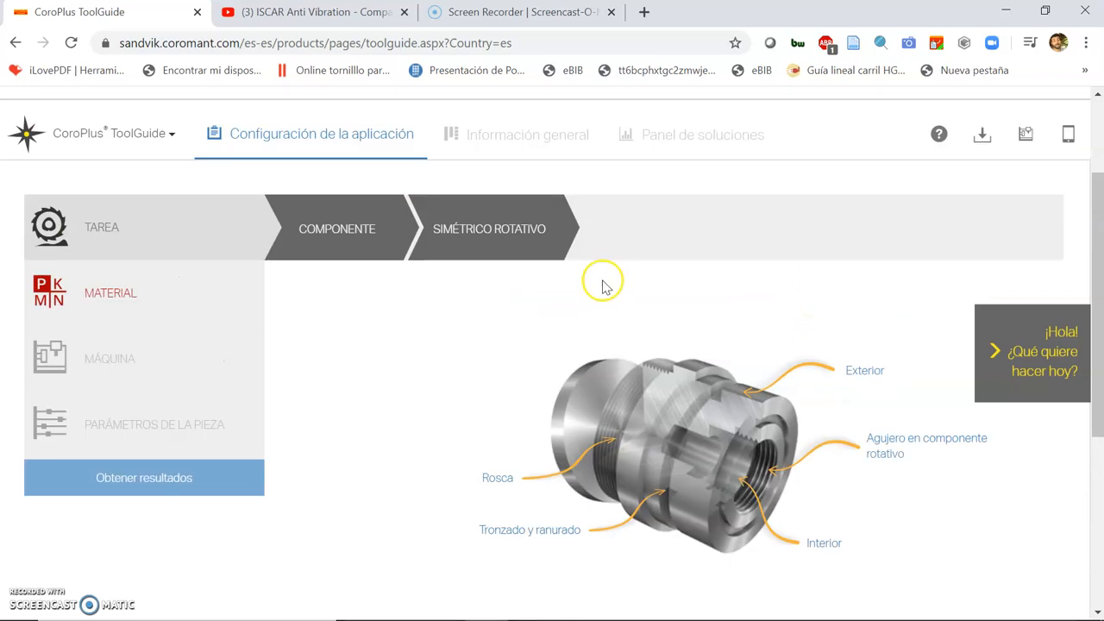
pyautogui.scroll(-2, 820, 304)
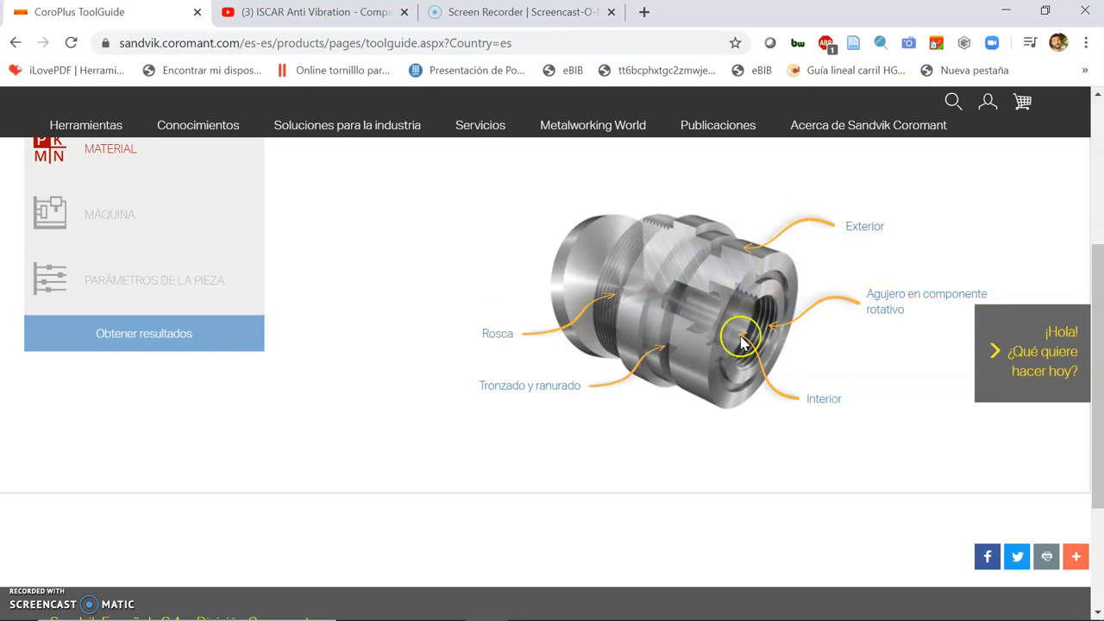
pyautogui.click(861, 228)
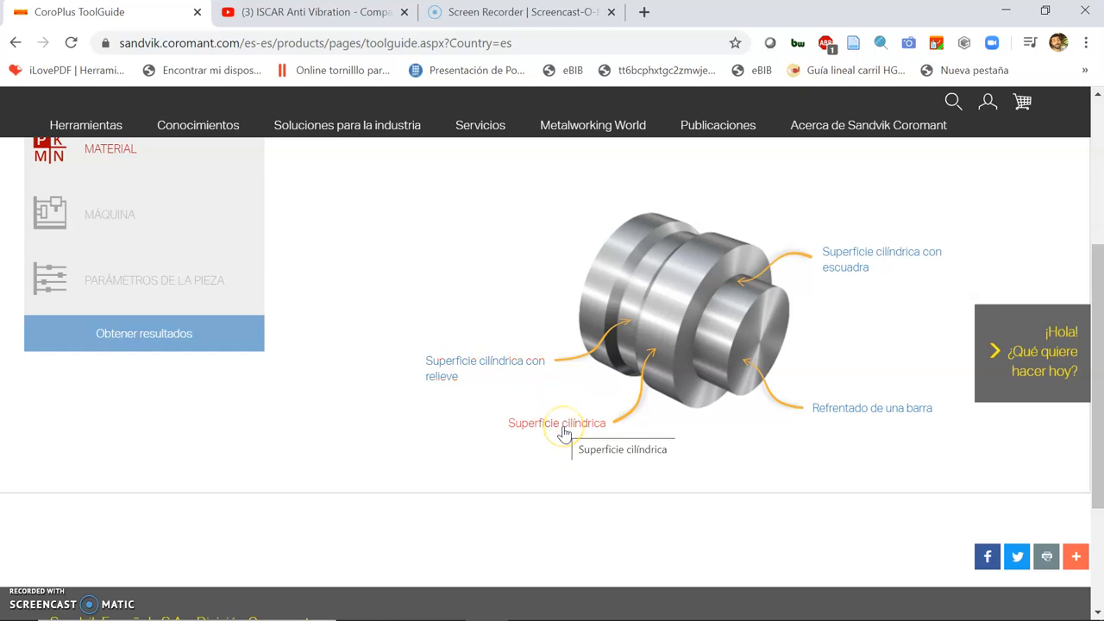
pyautogui.click(518, 362)
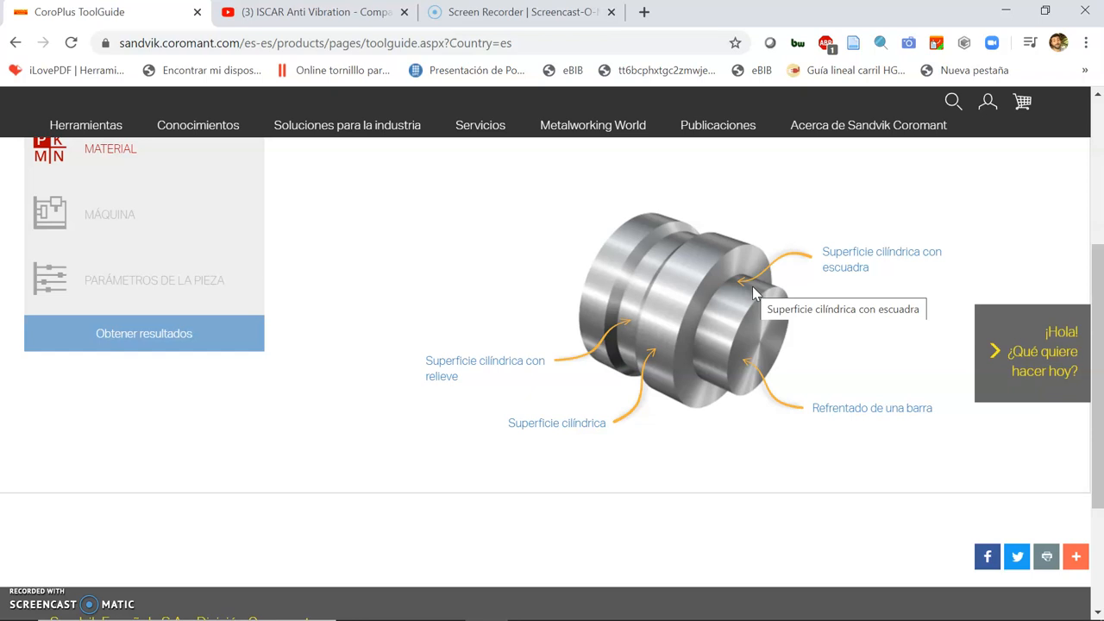
pyautogui.click(726, 288)
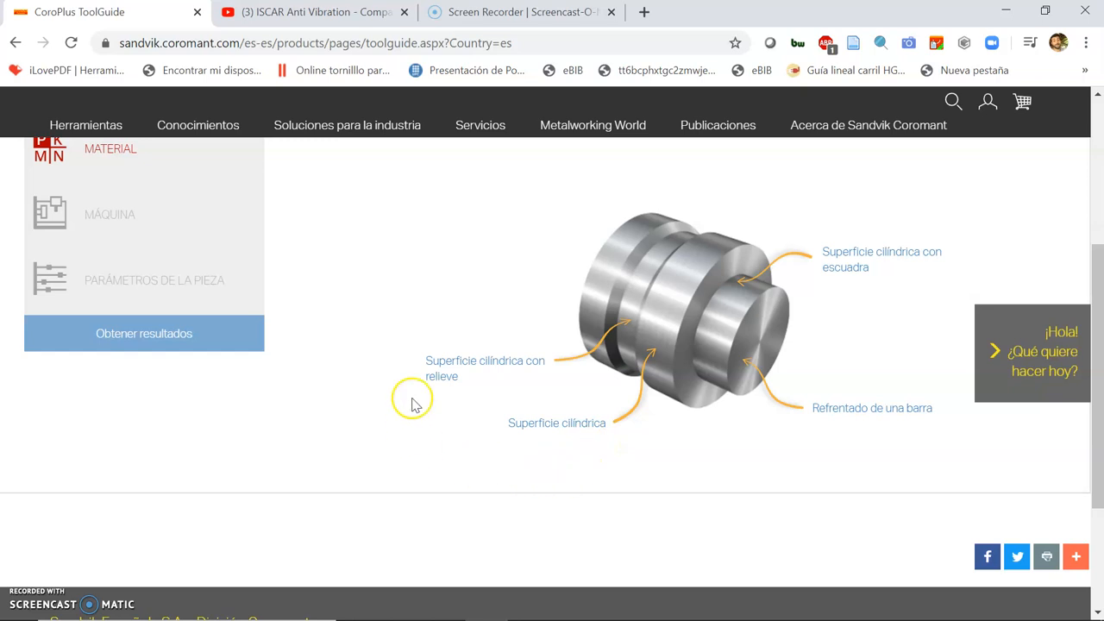
pyautogui.click(467, 368)
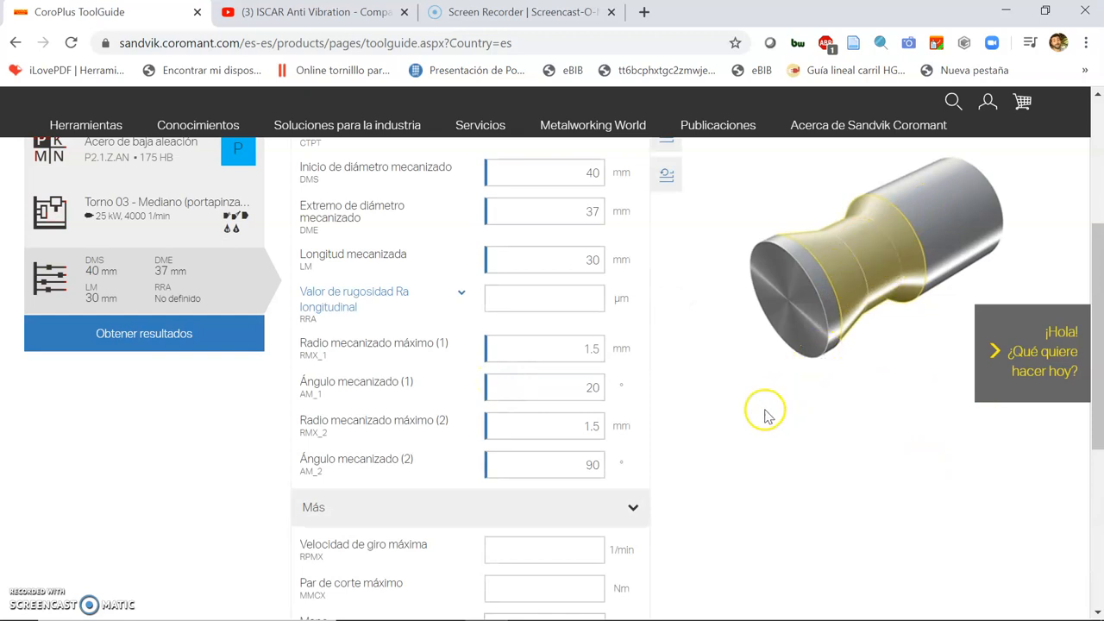
# Step: Switch to Fusion 360 and hide the Bodies folder of the 4X Wrap - FSAE Hub v3 design to expose the turned part
pyautogui.moveTo(740, 609)
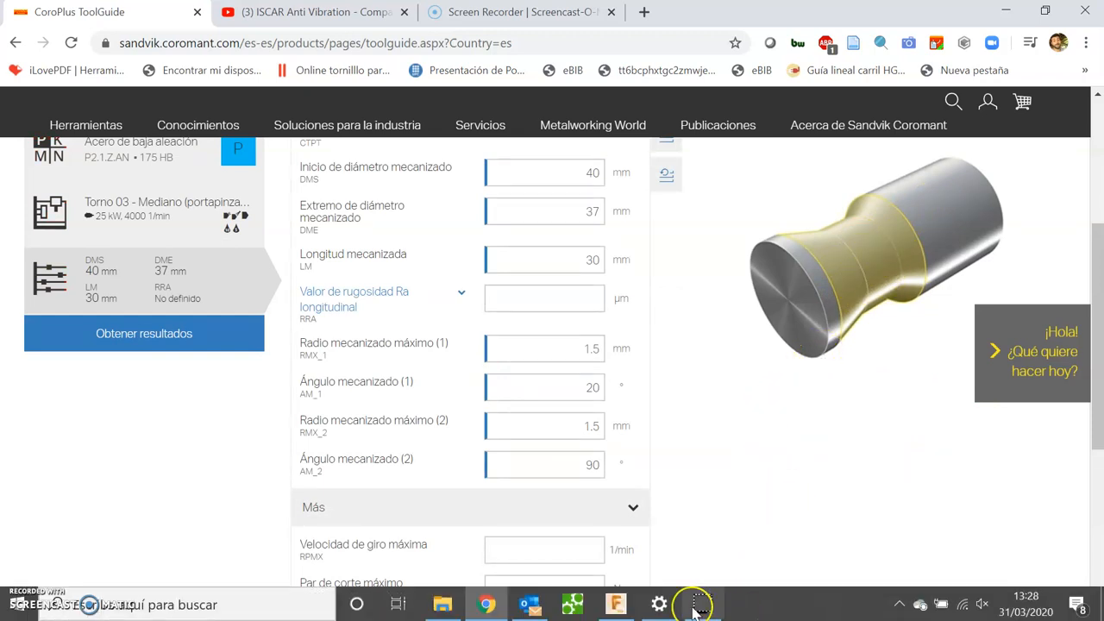
pyautogui.click(614, 604)
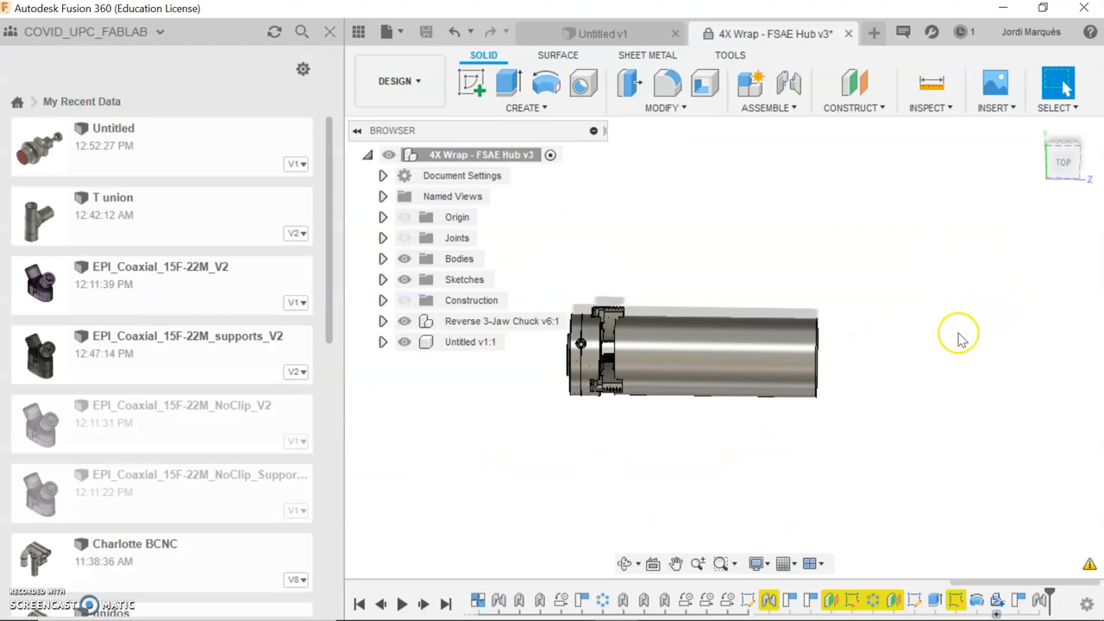
pyautogui.click(330, 31)
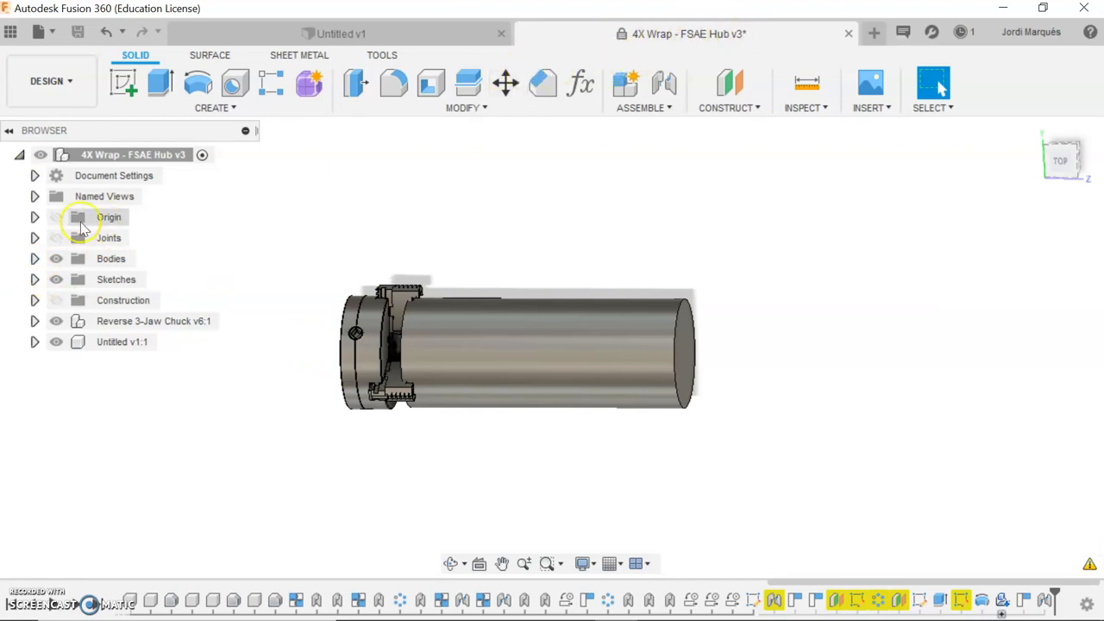
pyautogui.keyDown('shift'); pyautogui.moveTo(331, 322); pyautogui.dragTo(358, 349, button='middle'); pyautogui.keyUp('shift')
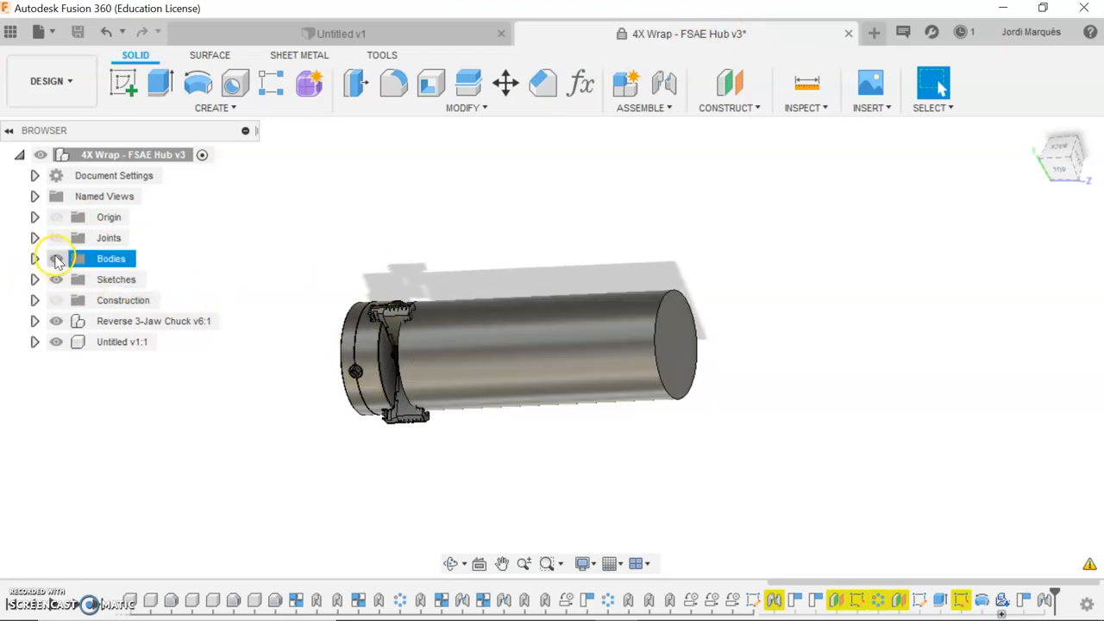
pyautogui.click(56, 259)
pyautogui.keyDown('shift'); pyautogui.moveTo(419, 424); pyautogui.dragTo(540, 417, button='middle'); pyautogui.keyUp('shift')
pyautogui.scroll(3, 629, 385)
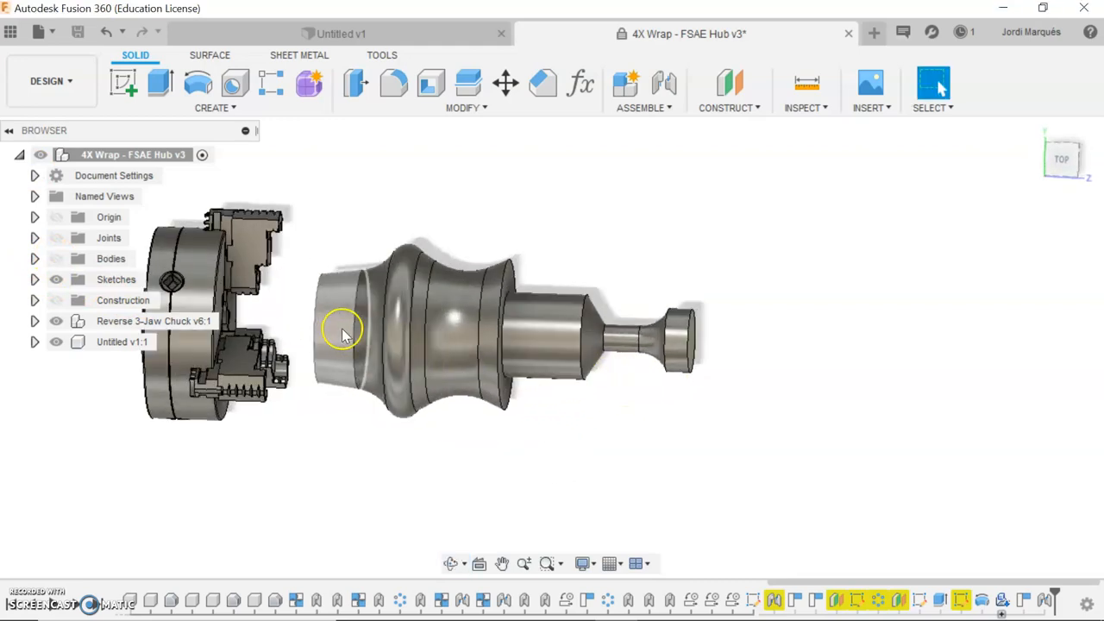
# Step: Examine the turned part's external profile, including its relief curves, neck and the shoulder where the narrower cylinder begins
pyautogui.keyDown('shift'); pyautogui.moveTo(661, 338); pyautogui.dragTo(501, 380, button='middle'); pyautogui.keyUp('shift')
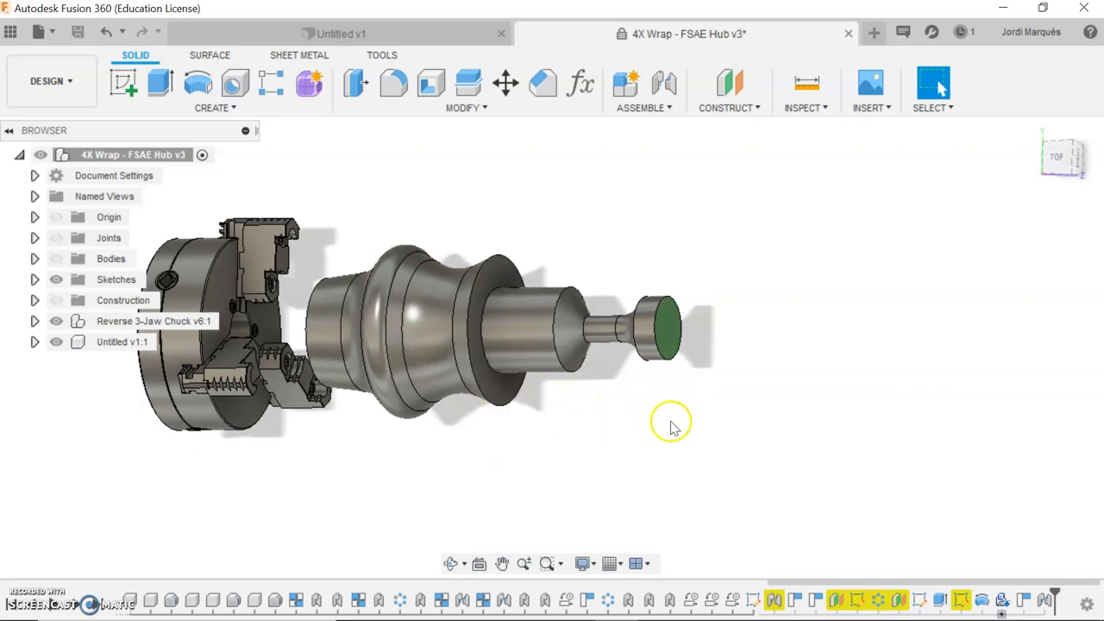
pyautogui.keyDown('shift'); pyautogui.moveTo(646, 440); pyautogui.dragTo(722, 437, button='middle'); pyautogui.keyUp('shift')
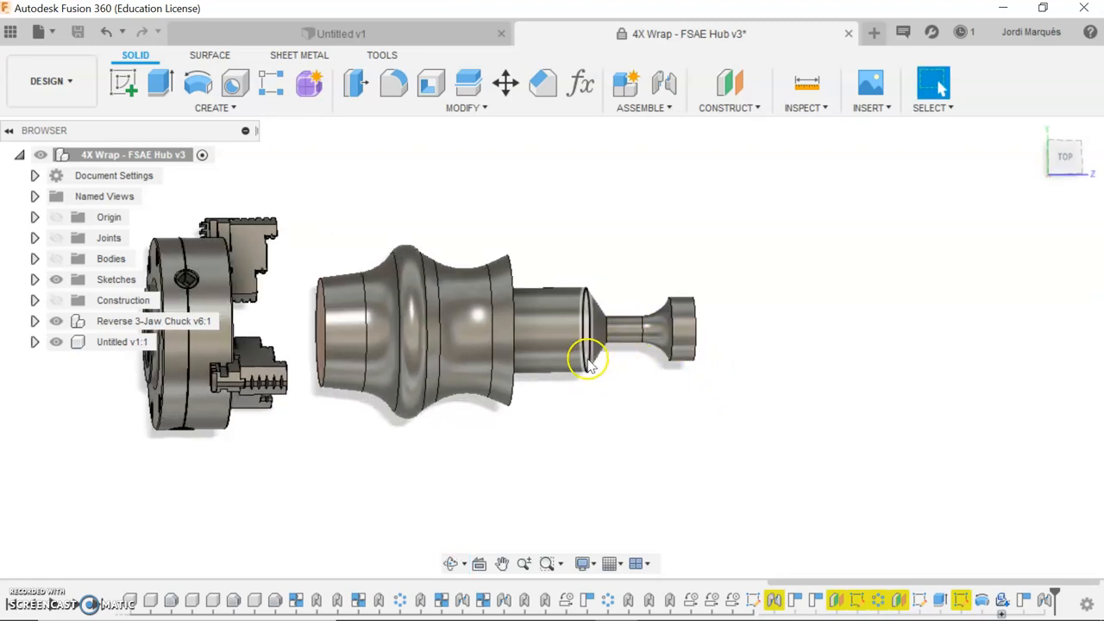
pyautogui.keyDown('shift'); pyautogui.moveTo(613, 370); pyautogui.dragTo(584, 352, button='middle'); pyautogui.keyUp('shift')
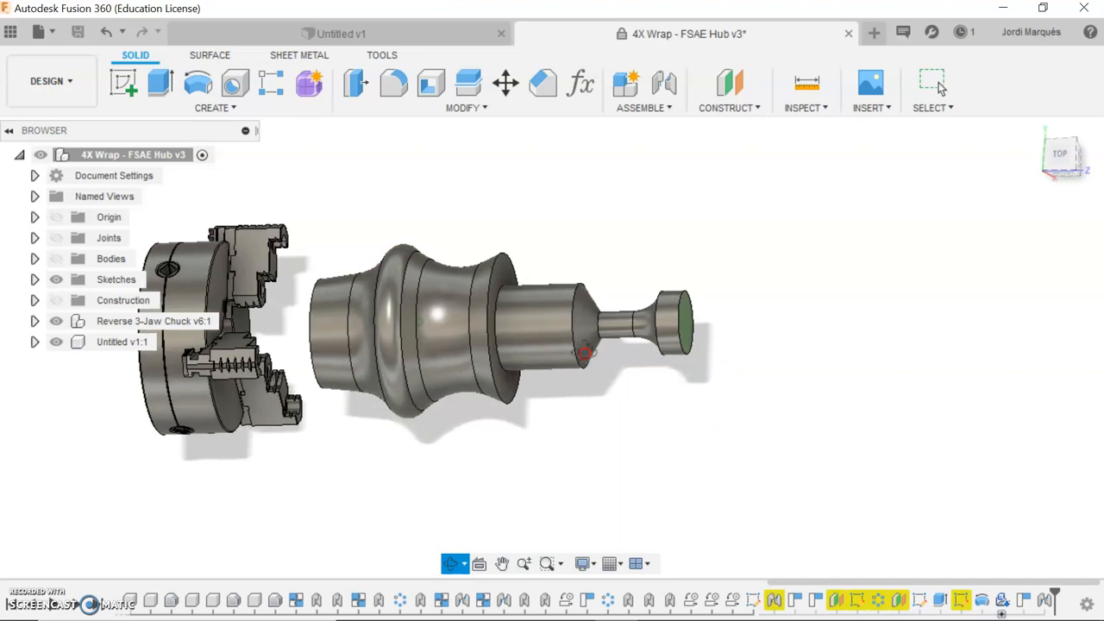
pyautogui.keyDown('shift'); pyautogui.moveTo(646, 370); pyautogui.dragTo(598, 385, button='middle'); pyautogui.keyUp('shift')
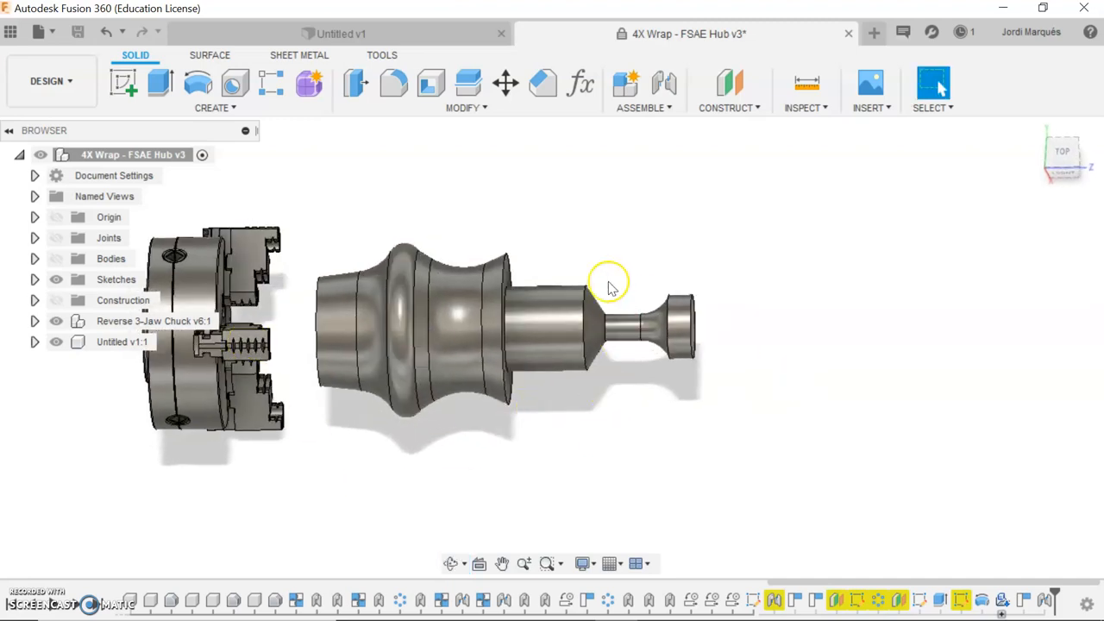
pyautogui.keyDown('shift'); pyautogui.moveTo(594, 239); pyautogui.dragTo(584, 239, button='middle'); pyautogui.keyUp('shift')
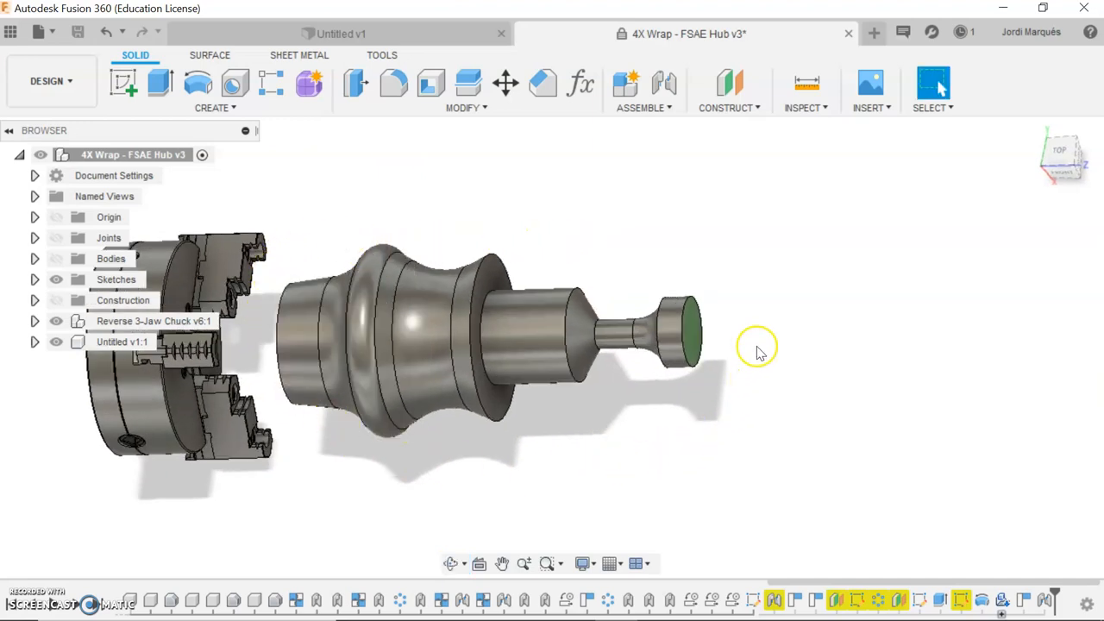
pyautogui.keyDown('shift'); pyautogui.moveTo(734, 296); pyautogui.dragTo(759, 294, button='middle'); pyautogui.keyUp('shift')
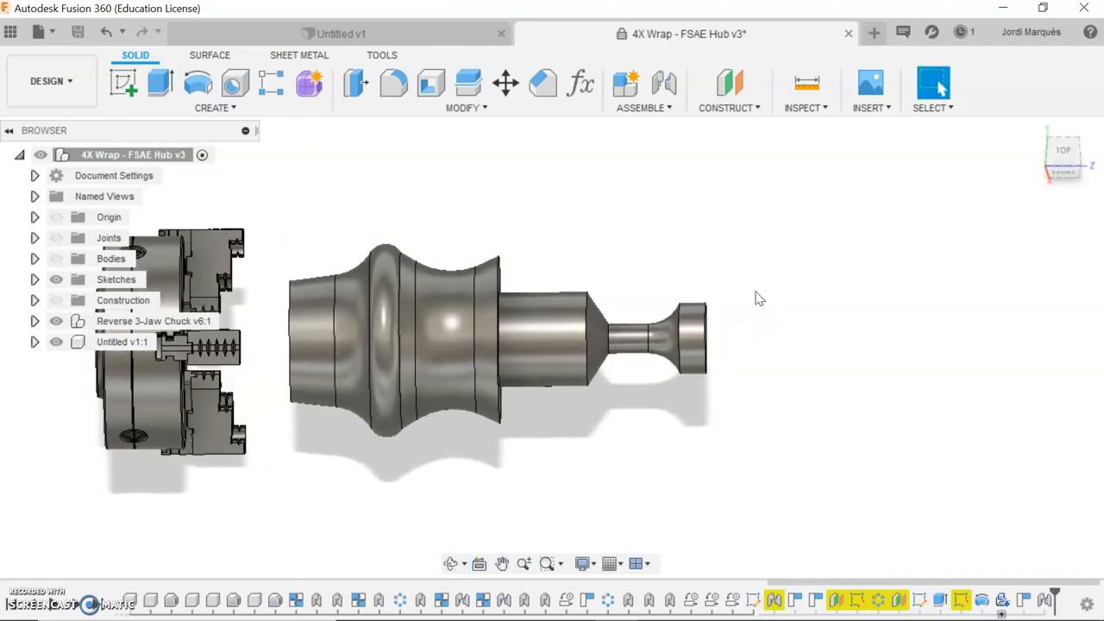
pyautogui.click(768, 340)
pyautogui.keyDown('shift'); pyautogui.moveTo(798, 315); pyautogui.dragTo(771, 285, button='middle'); pyautogui.keyUp('shift')
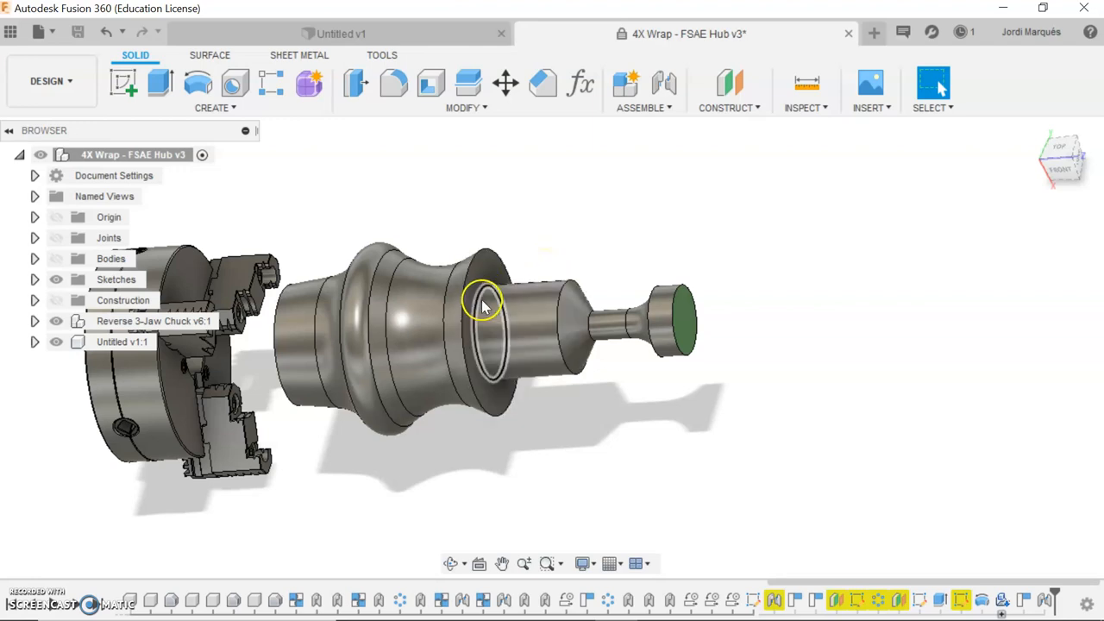
pyautogui.keyDown('shift'); pyautogui.moveTo(562, 251); pyautogui.dragTo(599, 251, button='middle'); pyautogui.keyUp('shift')
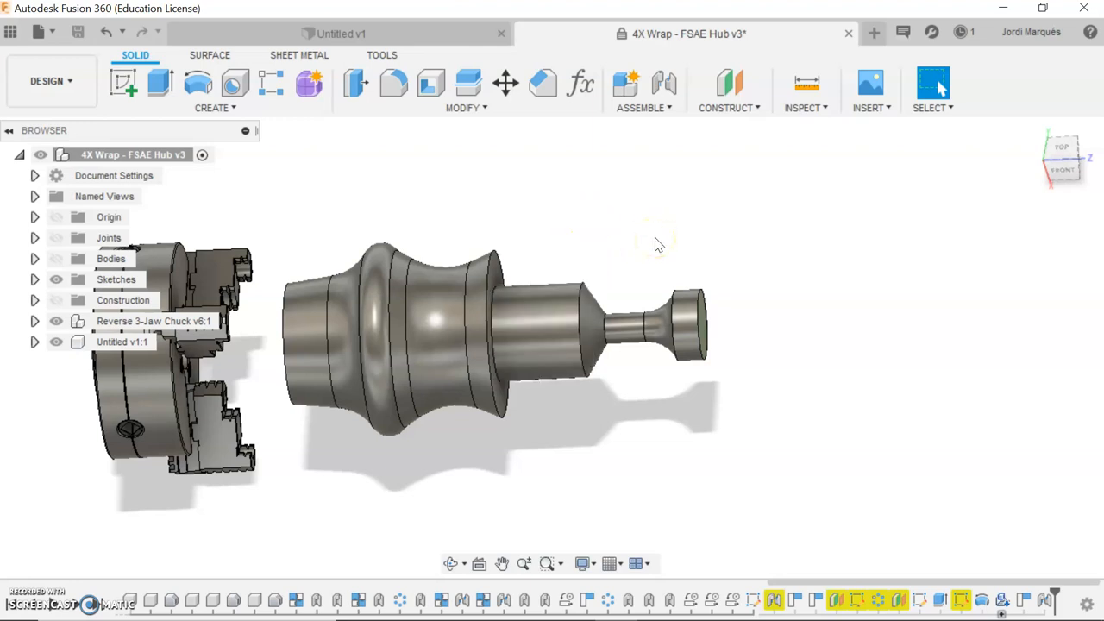
pyautogui.scroll(1, 571, 252)
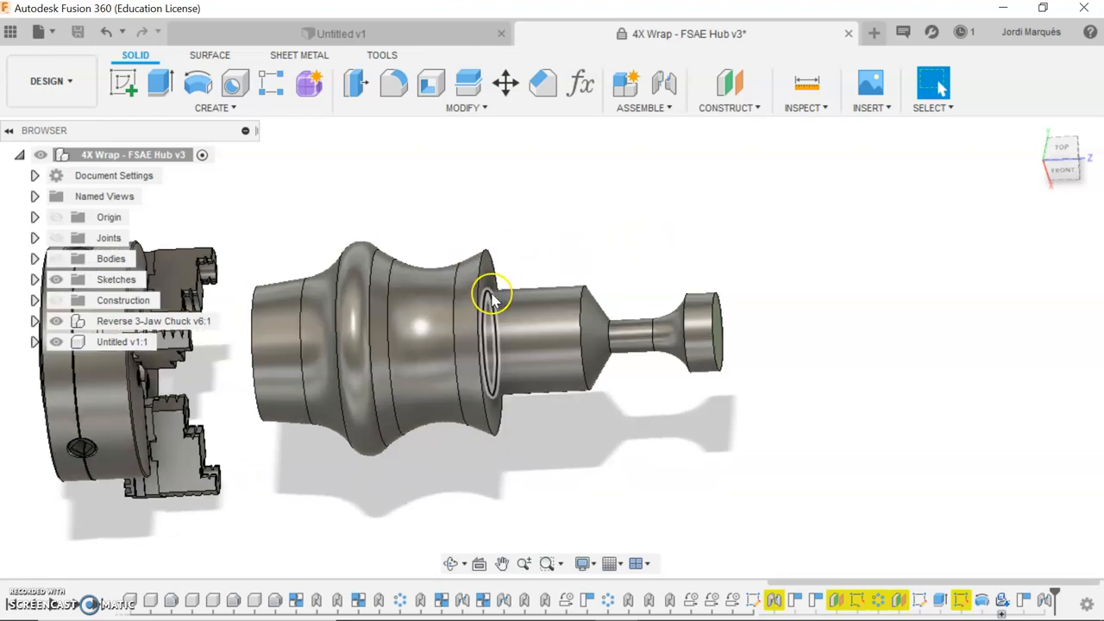
pyautogui.scroll(5, 487, 296)
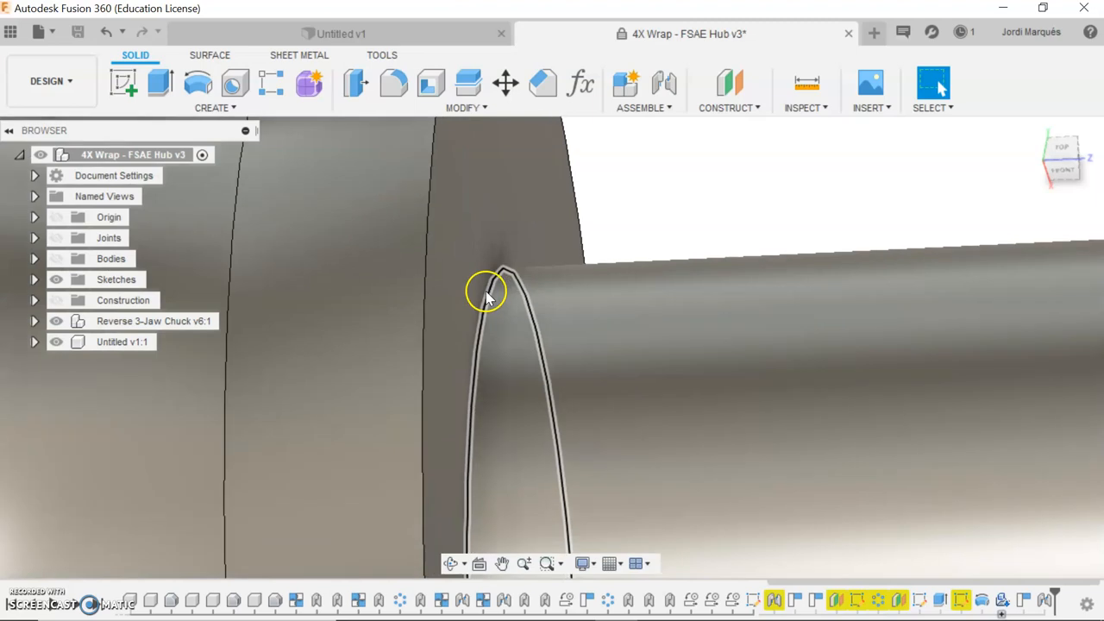
pyautogui.scroll(-5, 487, 296)
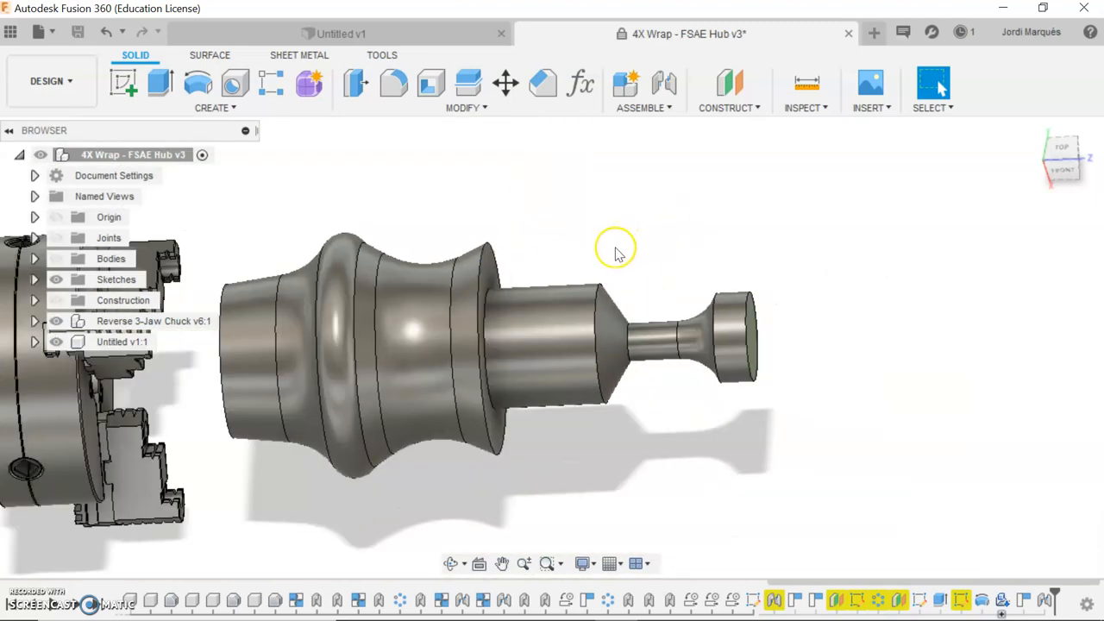
pyautogui.scroll(-1, 614, 247)
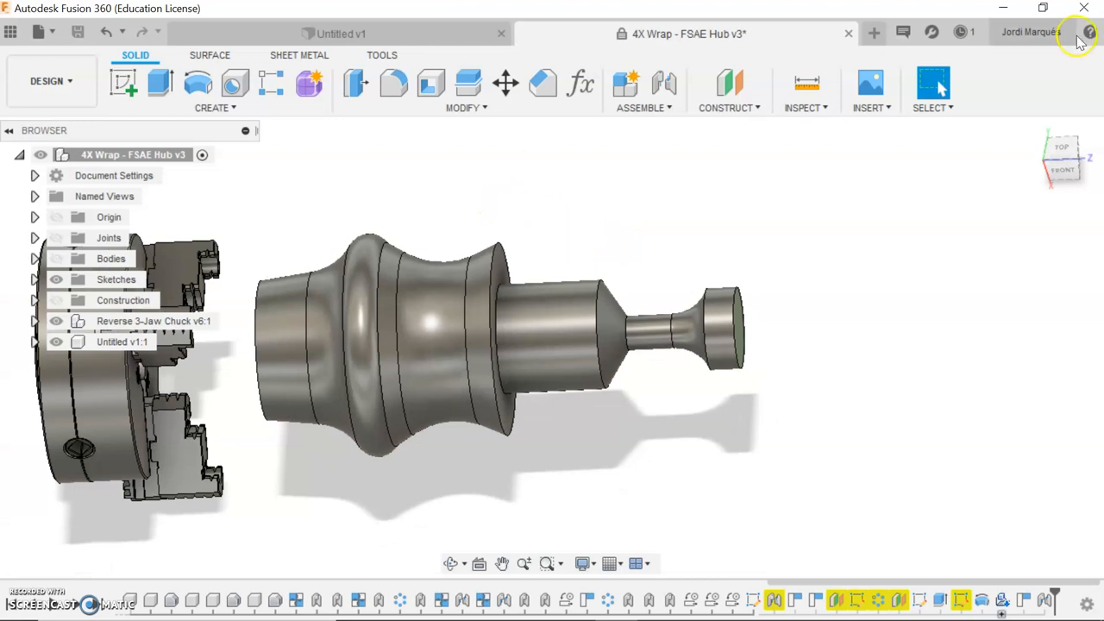
# Step: Switch back to ToolGuide in Chrome and set the longitudinal Ra roughness value (RRA) to 10 µm
pyautogui.moveTo(634, 608)
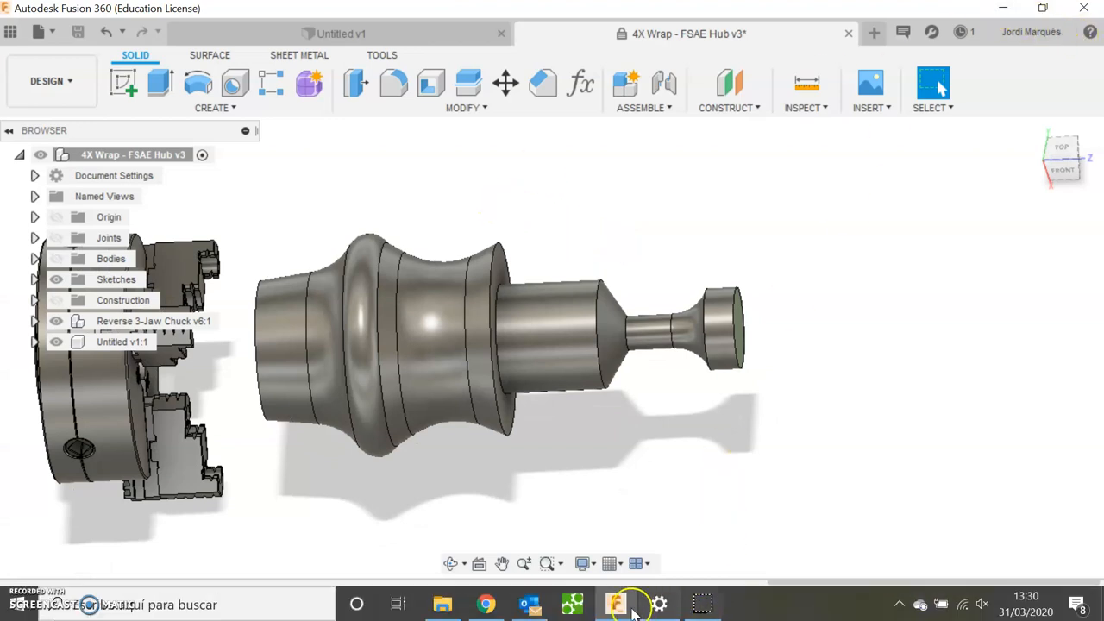
pyautogui.click(485, 604)
pyautogui.scroll(2, 638, 310)
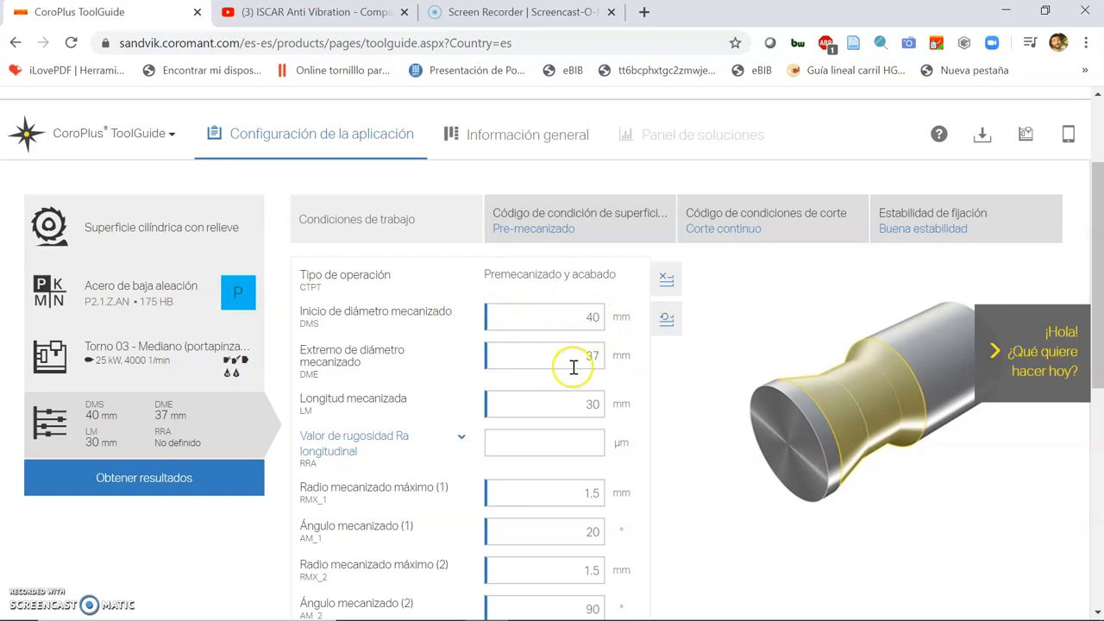
pyautogui.scroll(-2, 573, 390)
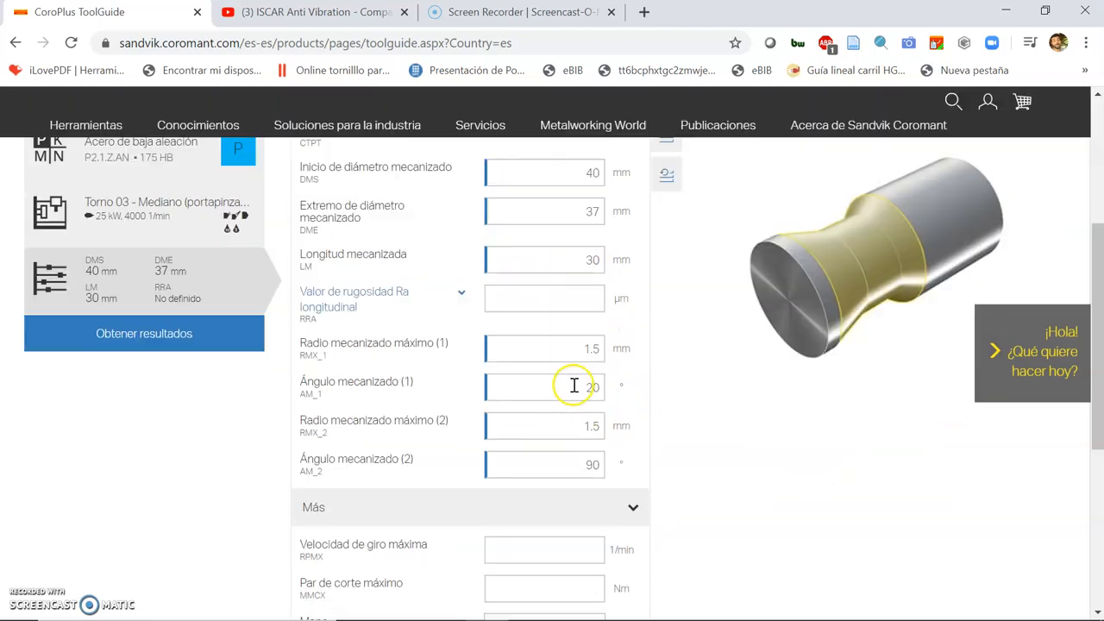
pyautogui.click(562, 300)
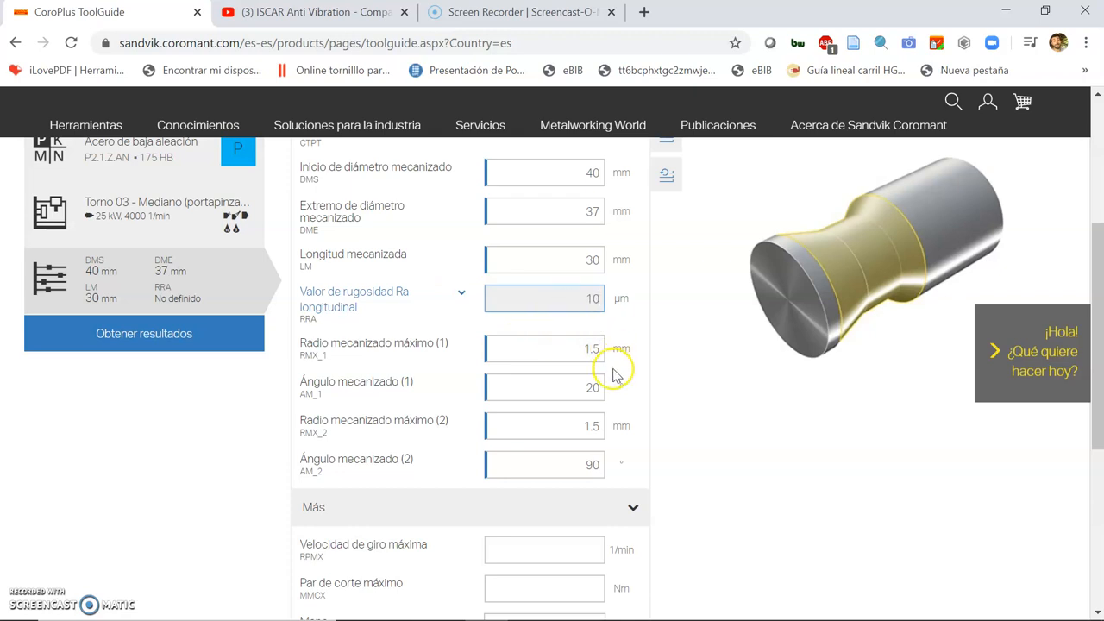
# Step: Set the maximum rotational speed (RPMX) to 2500 1/min and the maximum cutting torque (MMCX) to 5 Nm
pyautogui.scroll(-2, 603, 376)
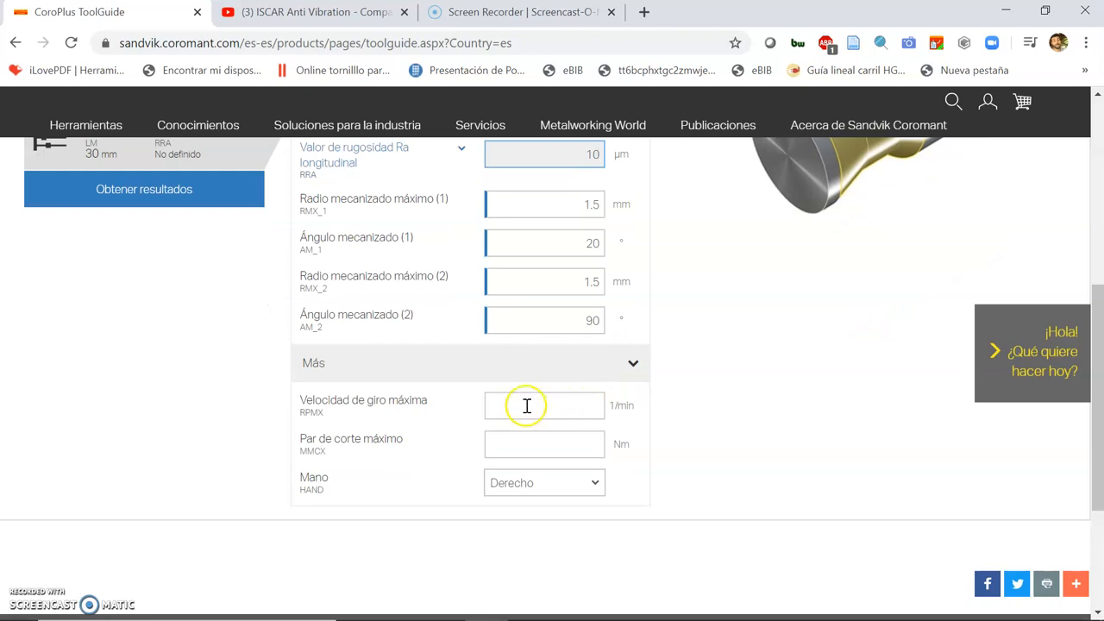
pyautogui.click(598, 399)
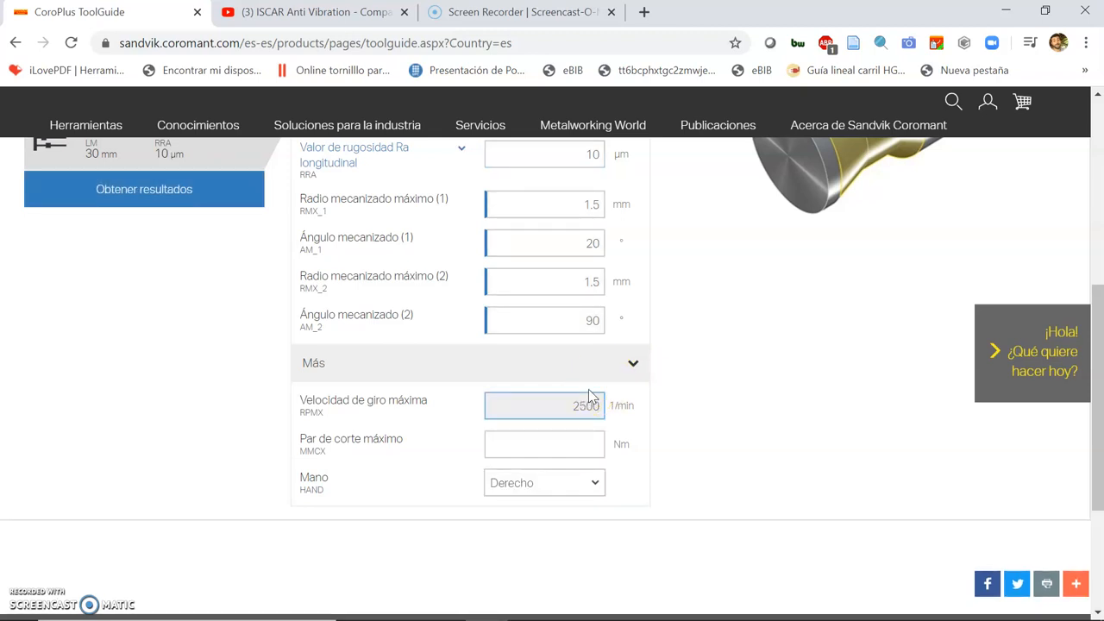
pyautogui.click(597, 442)
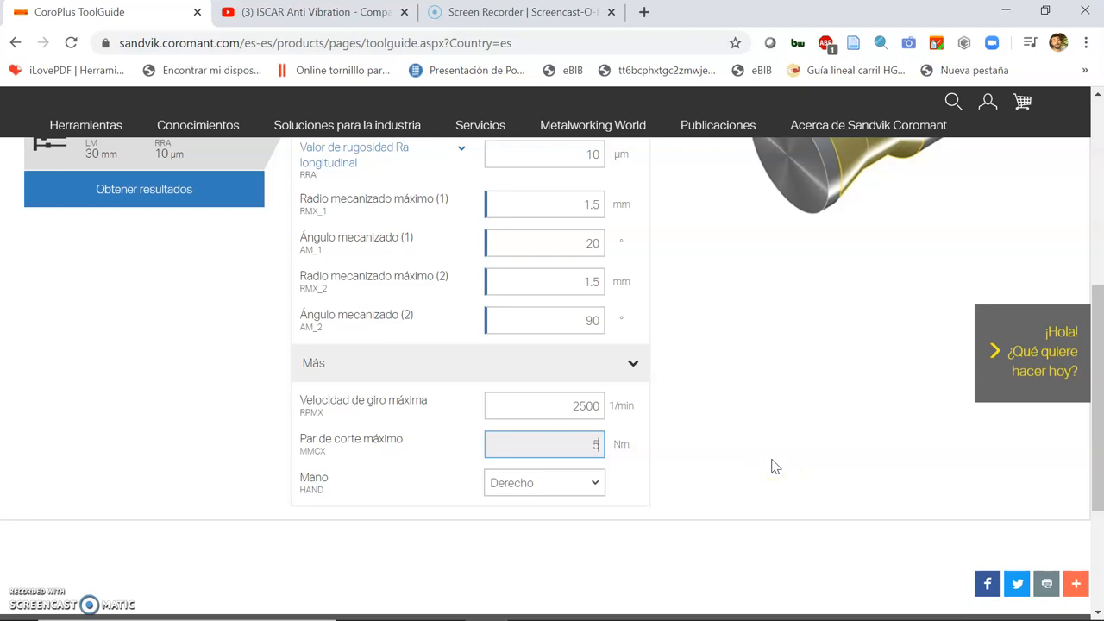
# Step: Change the workpiece material to austenitic stainless steel (Acero inoxidable austenítico, M1.0.Z.AQ)
pyautogui.scroll(2, 699, 465)
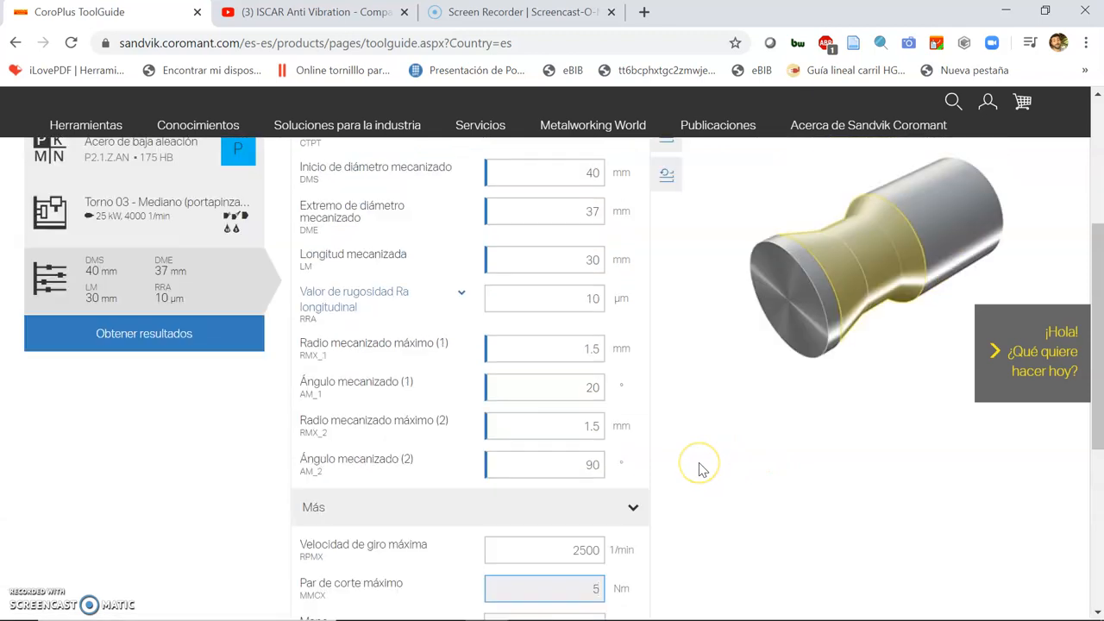
pyautogui.scroll(-1, 698, 470)
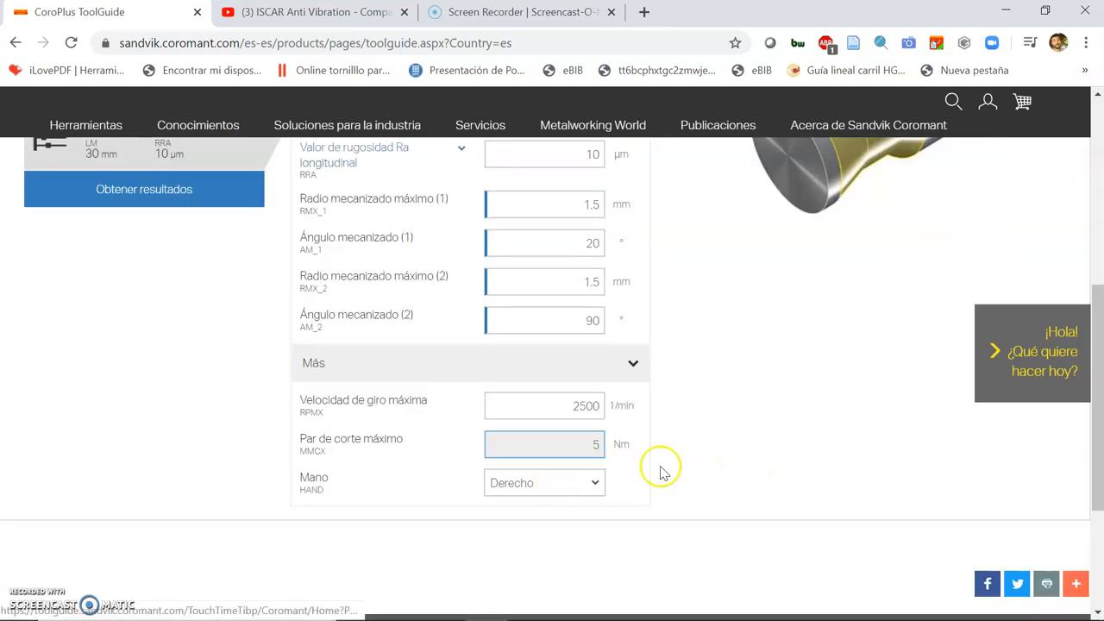
pyautogui.scroll(2, 721, 469)
pyautogui.scroll(2, 715, 463)
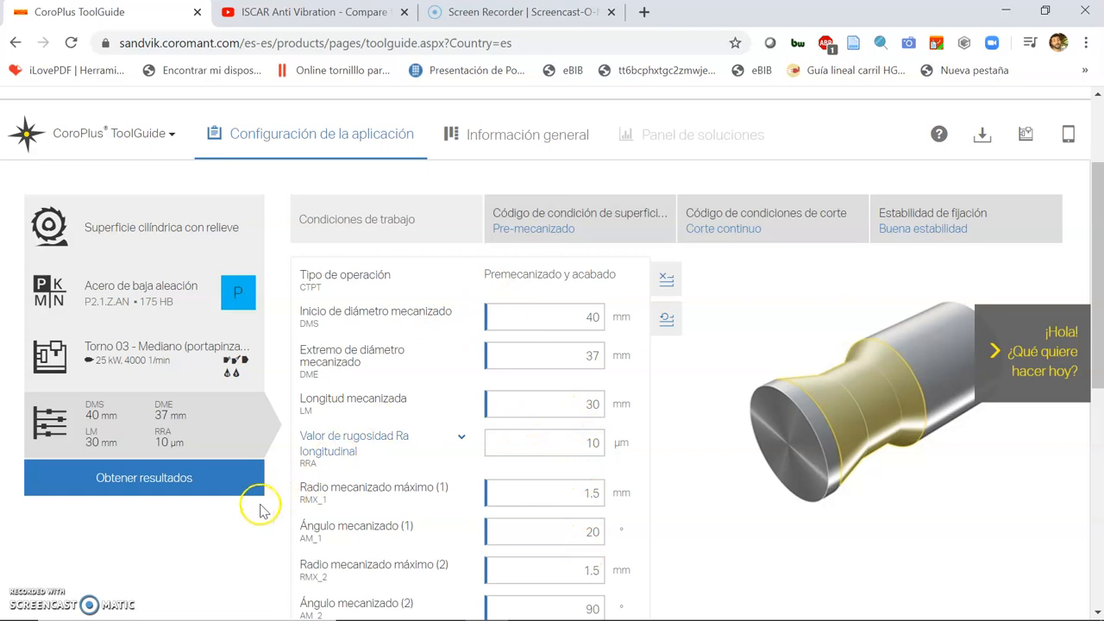
pyautogui.click(177, 289)
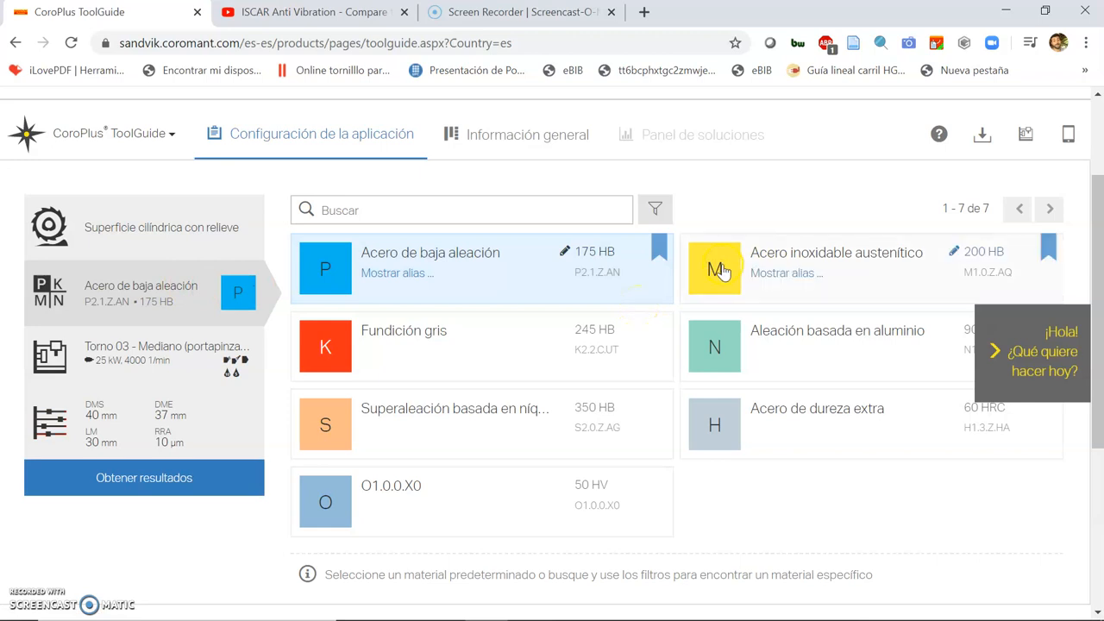
pyautogui.click(723, 270)
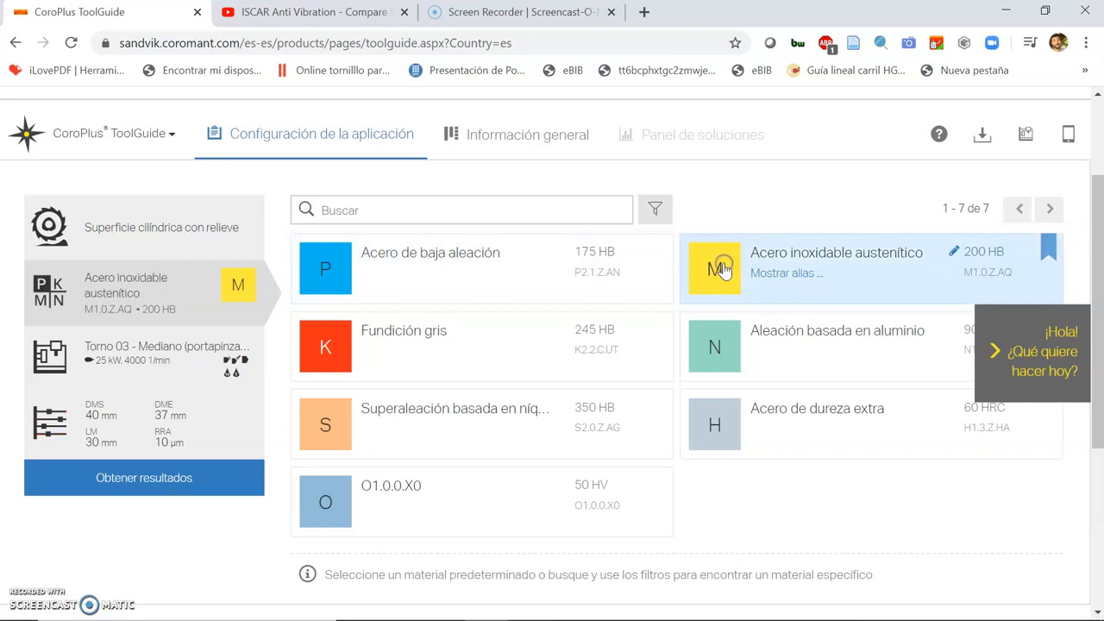
# Step: Review the machine list with its coupling options, the selected operation type and the working conditions of the current setup
pyautogui.click(145, 358)
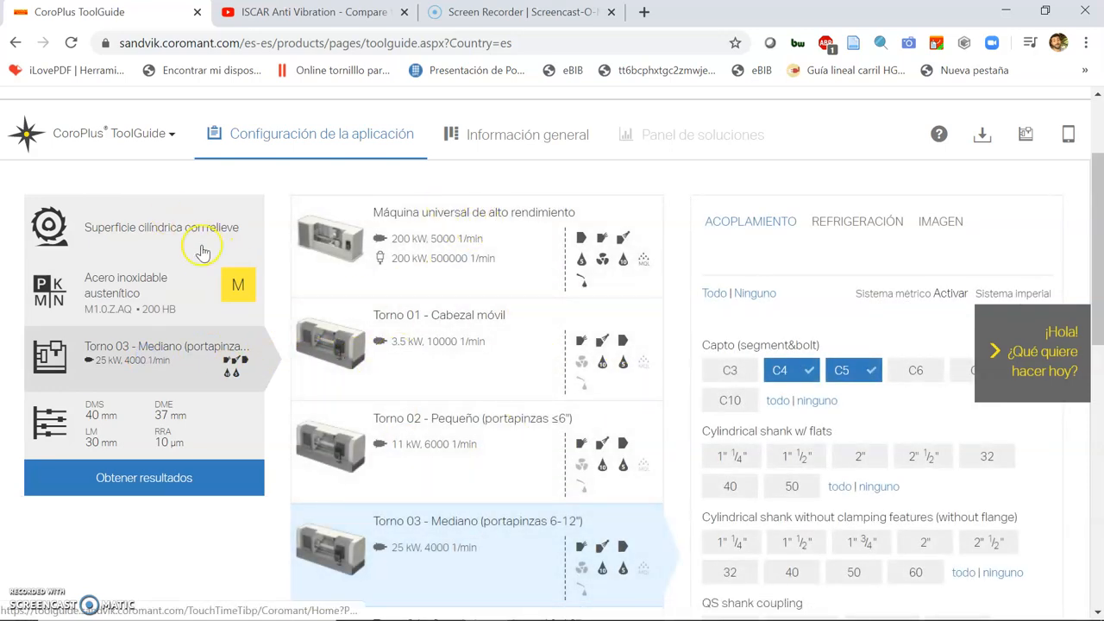
pyautogui.scroll(-2, 470, 521)
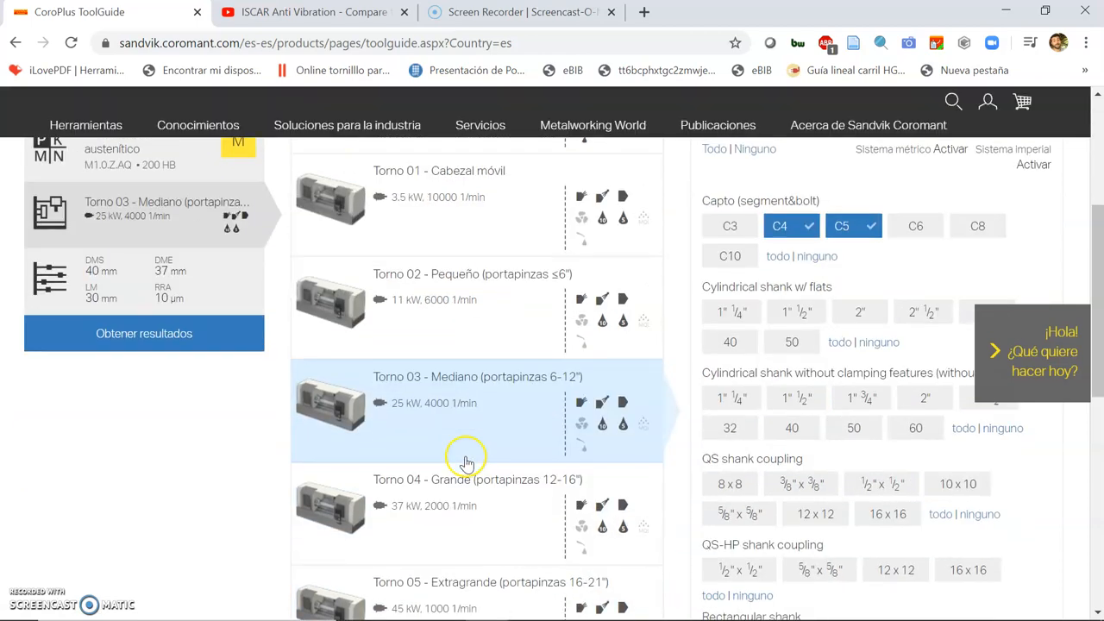
pyautogui.scroll(-2, 509, 509)
pyautogui.scroll(-5, 528, 491)
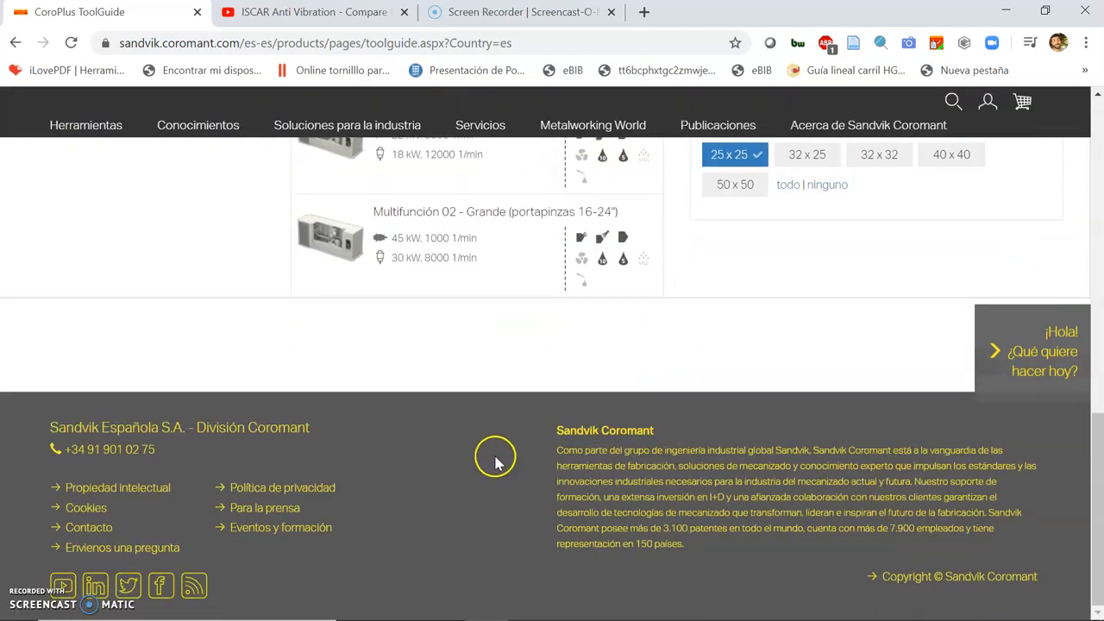
pyautogui.scroll(10, 493, 458)
pyautogui.scroll(-3, 336, 461)
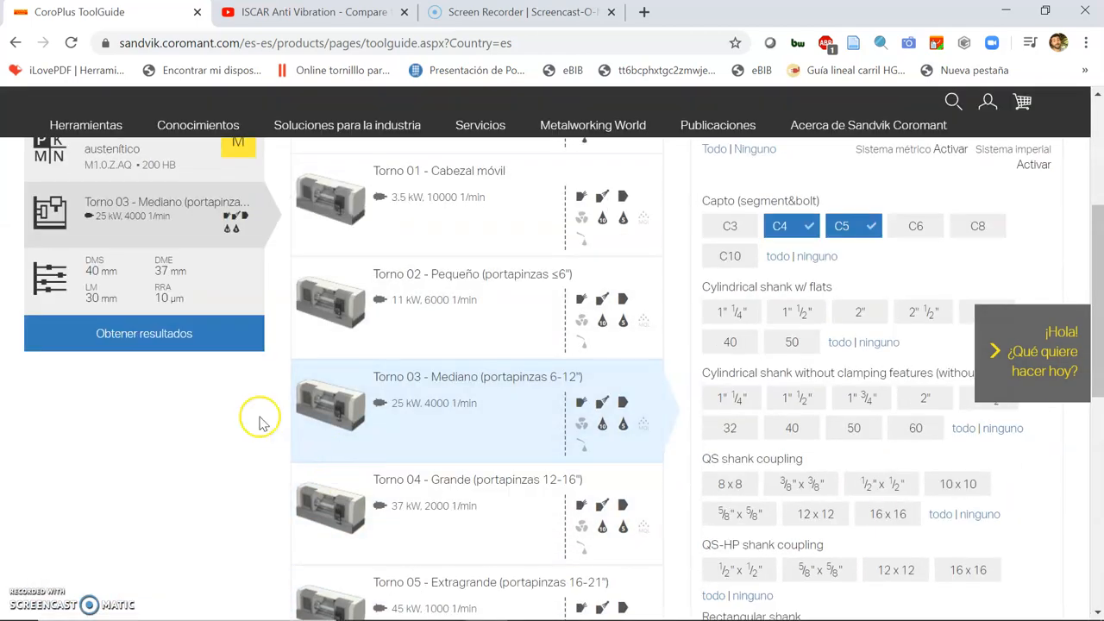
pyautogui.click(165, 278)
pyautogui.scroll(1, 503, 455)
pyautogui.scroll(1, 504, 455)
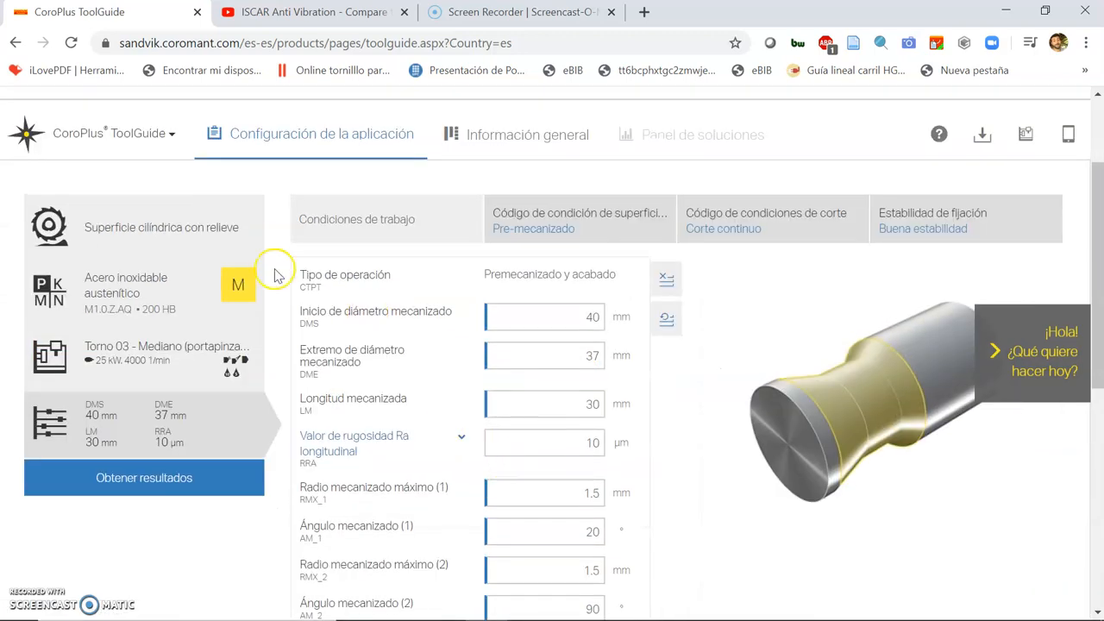
pyautogui.click(153, 230)
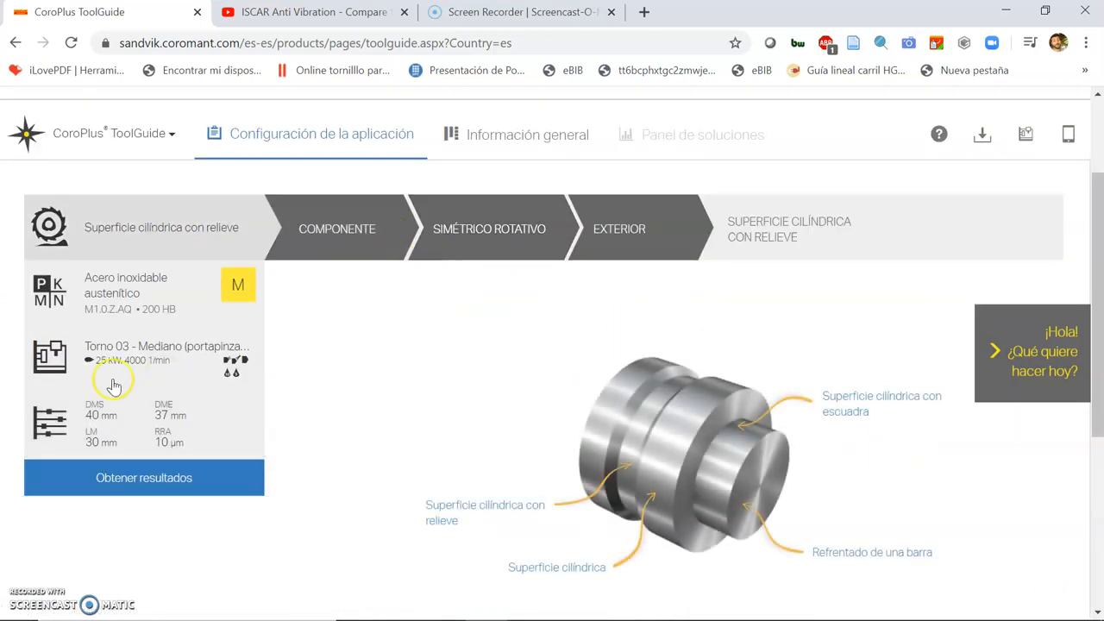
pyautogui.click(105, 427)
pyautogui.scroll(-2, 328, 423)
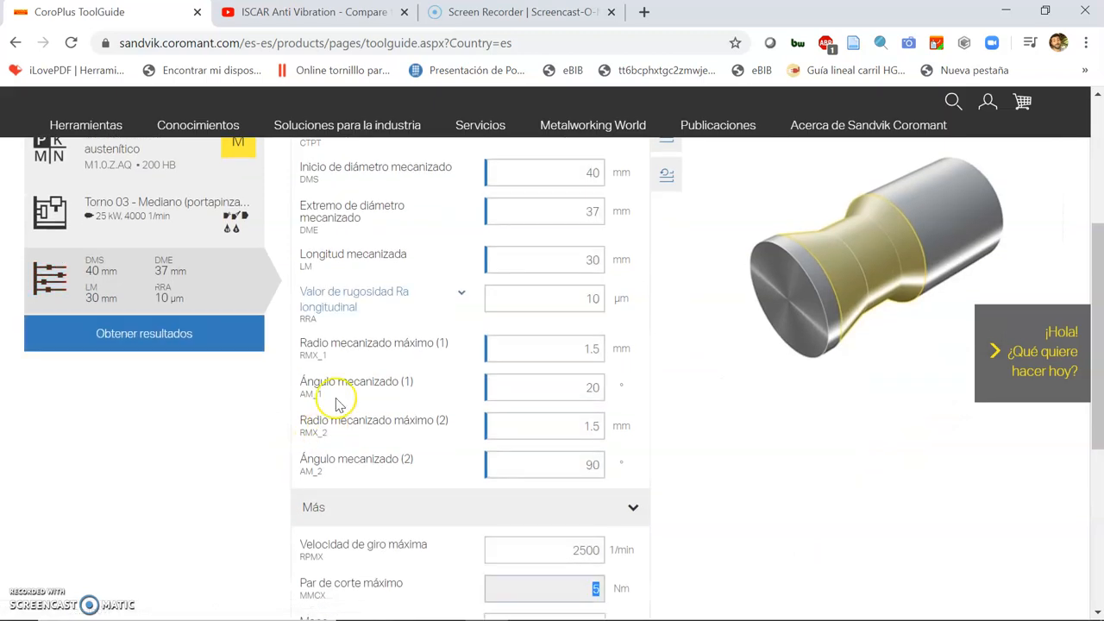
# Step: Obtain the results for the configured application and review the recommended tool holder, insert, tool life and machining time
pyautogui.click(177, 338)
pyautogui.click(175, 336)
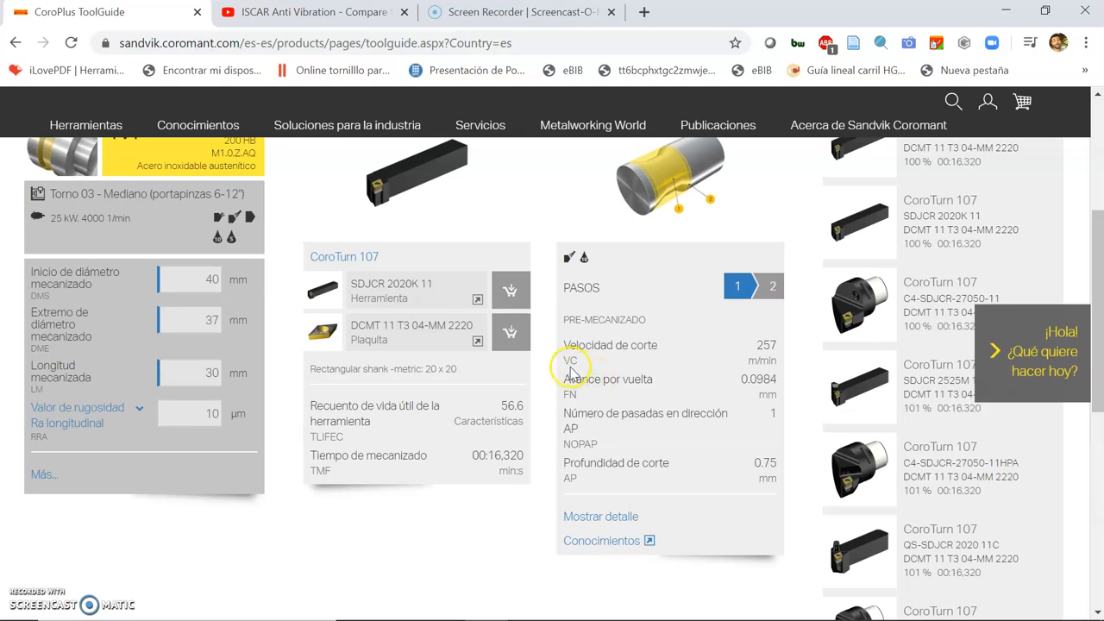
pyautogui.scroll(2, 483, 362)
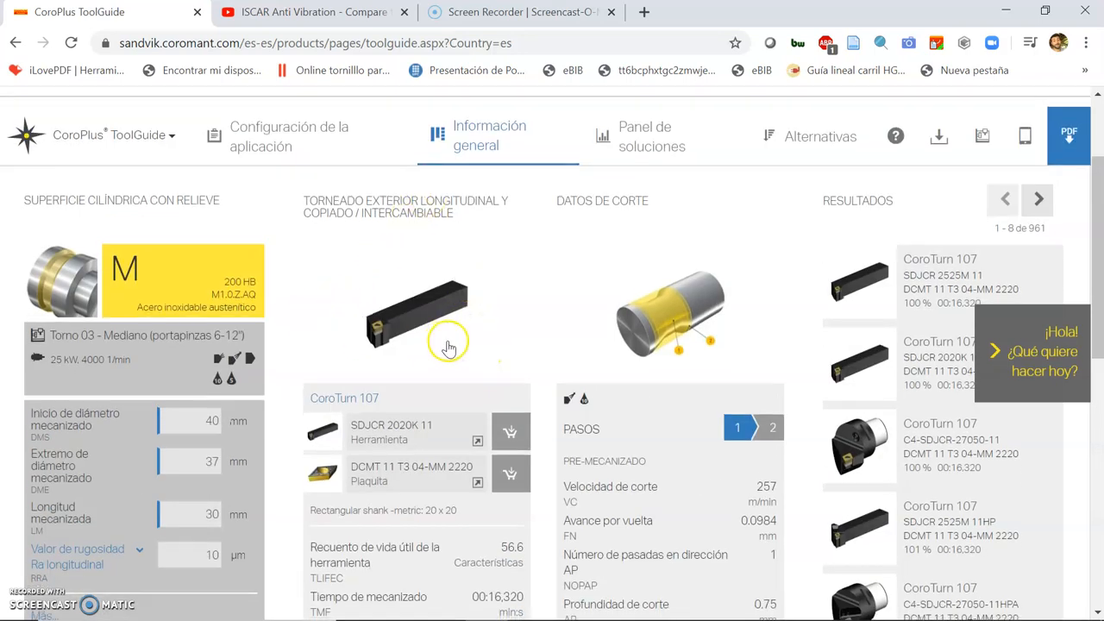
pyautogui.scroll(-2, 447, 347)
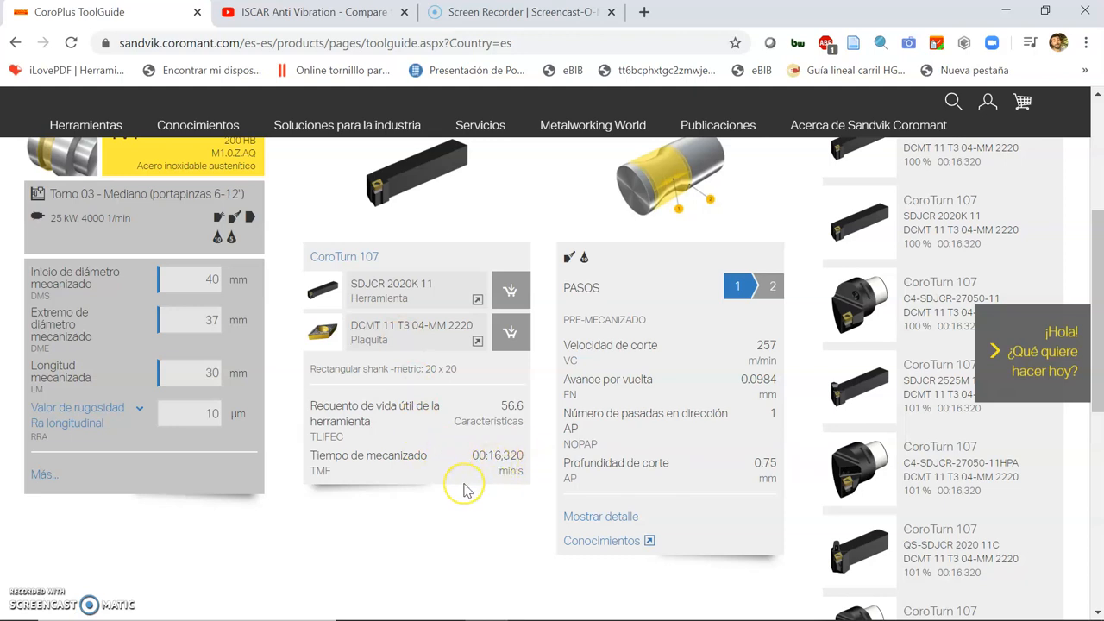
pyautogui.scroll(2, 397, 528)
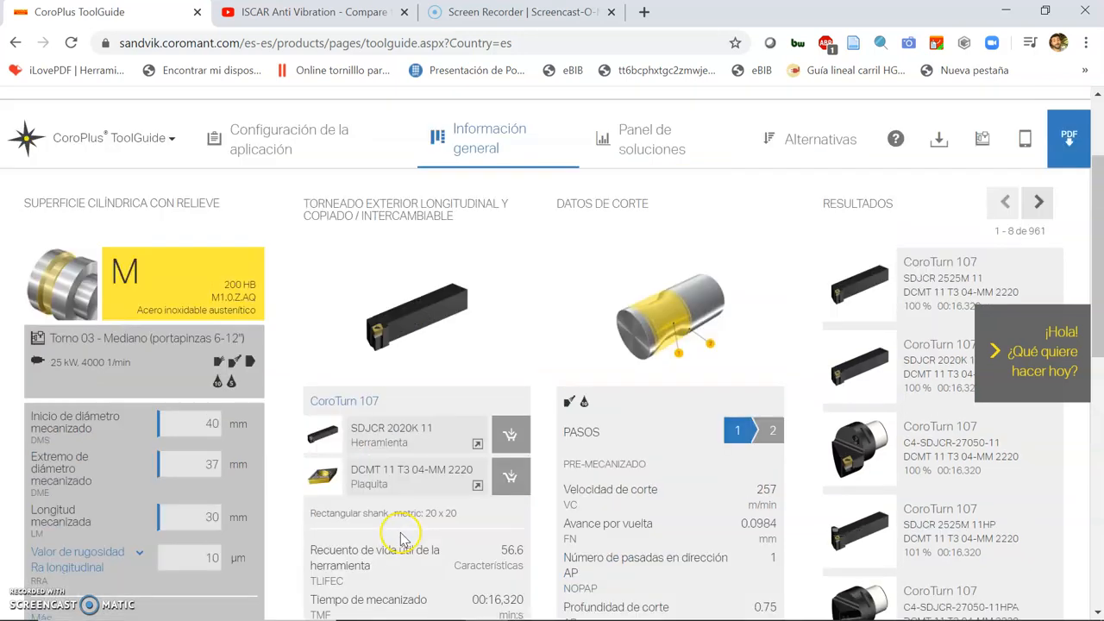
pyautogui.scroll(-2, 603, 345)
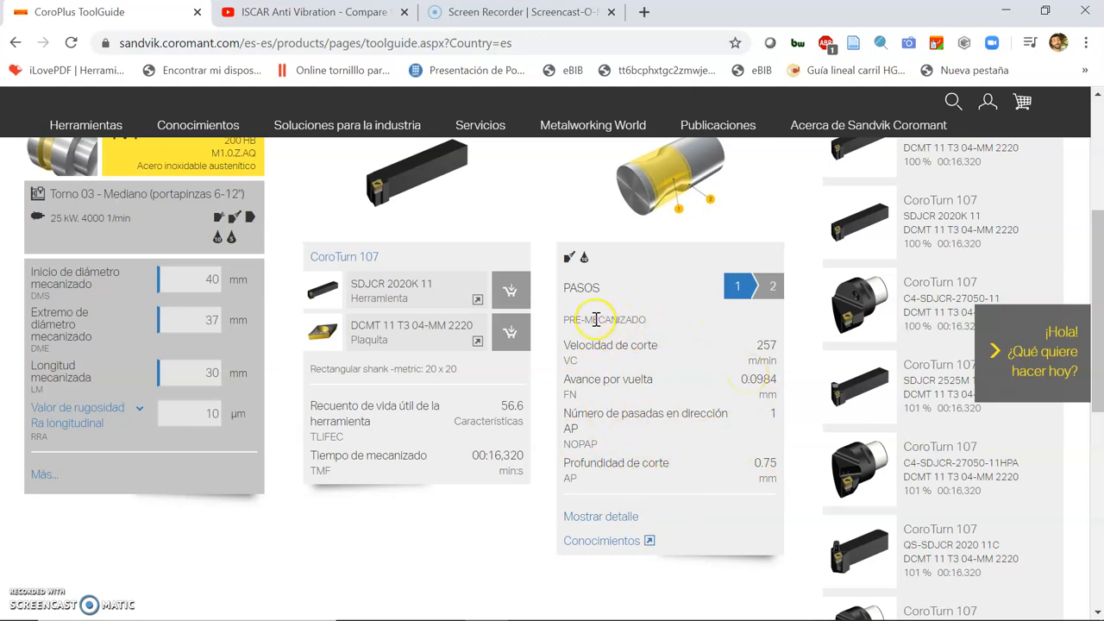
# Step: Compare the cutting data of the pre-machining and finishing passes: cutting speed, feed per revolution, number of passes and depth of cut
pyautogui.click(774, 285)
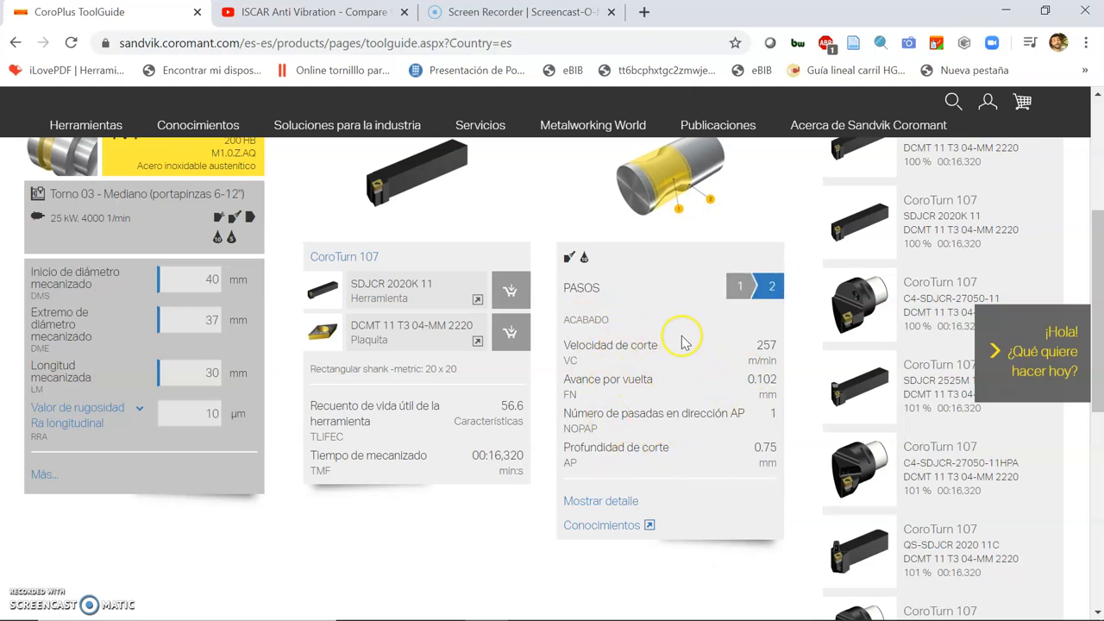
pyautogui.scroll(2, 591, 427)
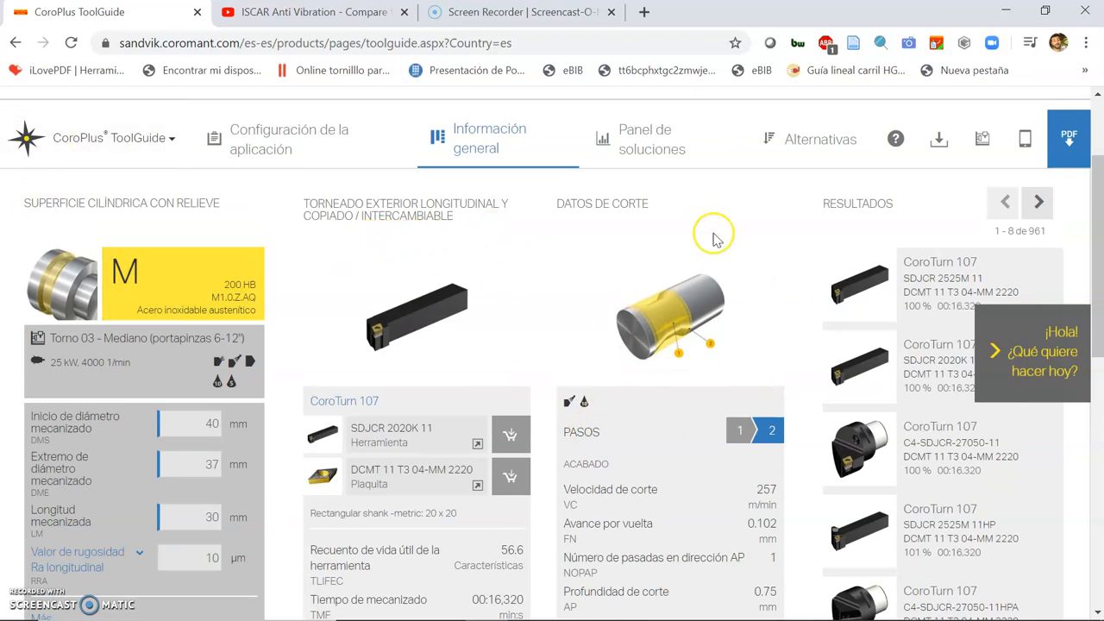
pyautogui.scroll(-2, 565, 298)
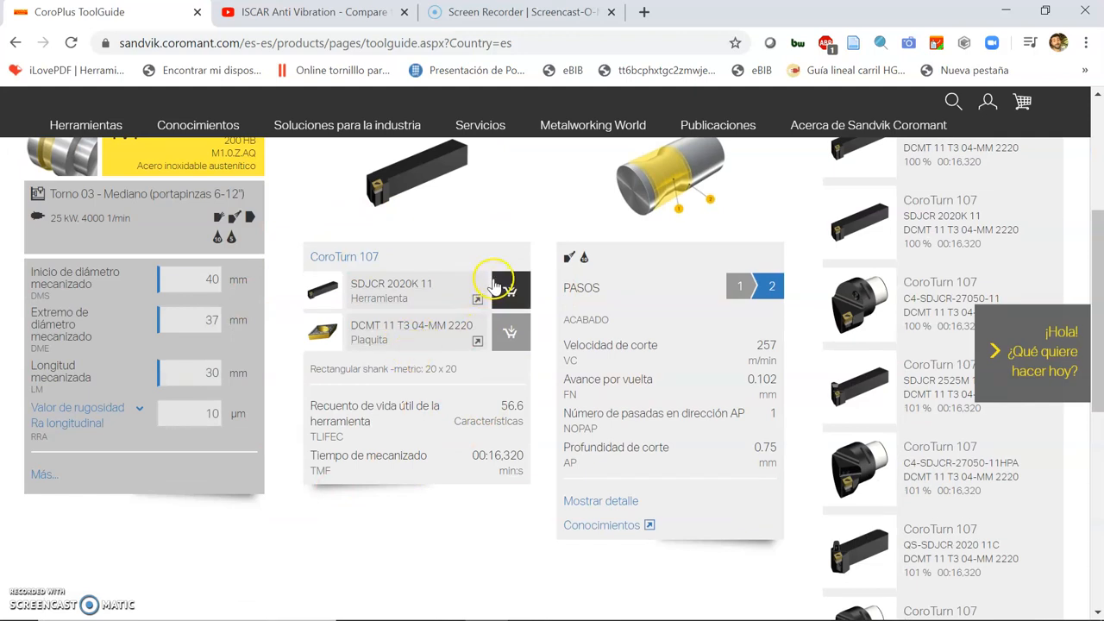
pyautogui.click(735, 288)
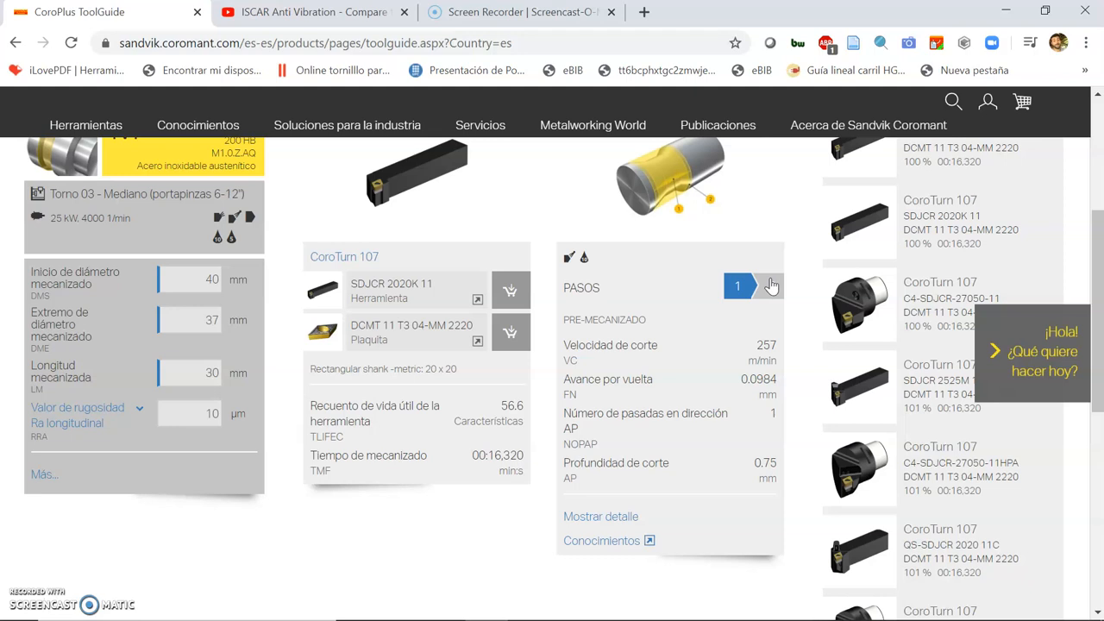
pyautogui.click(770, 286)
pyautogui.click(768, 289)
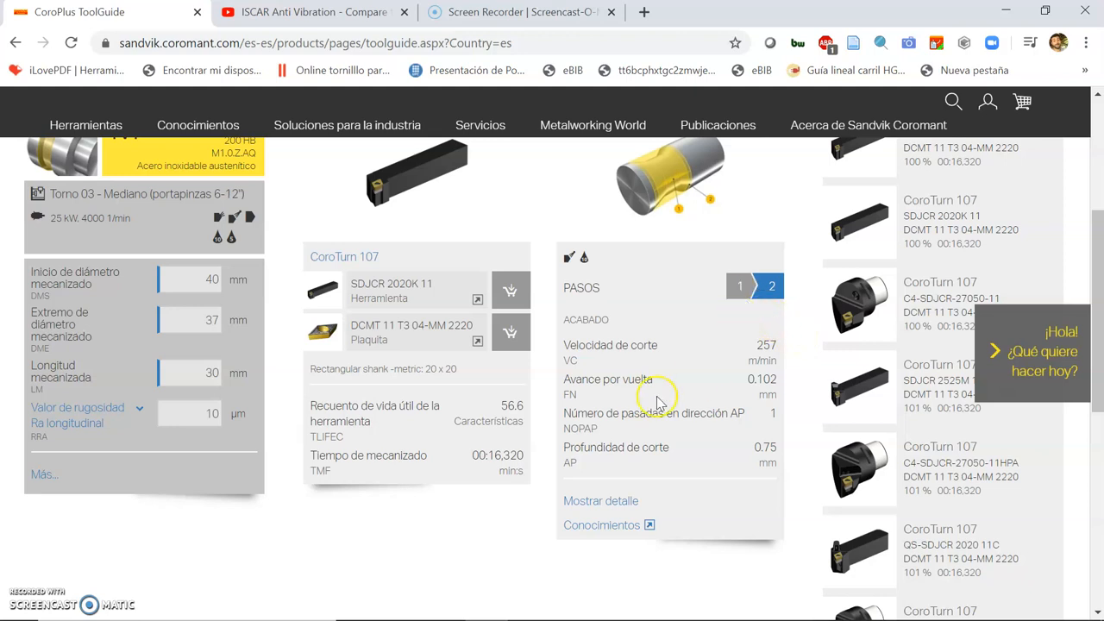
pyautogui.scroll(2, 649, 399)
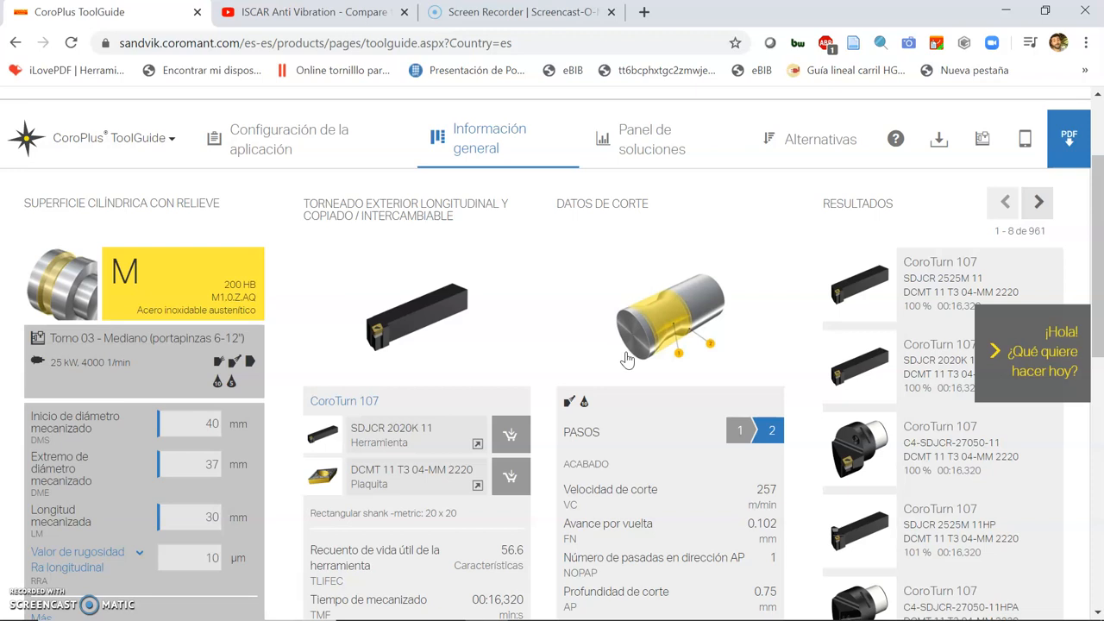
pyautogui.click(603, 359)
pyautogui.scroll(-2, 512, 296)
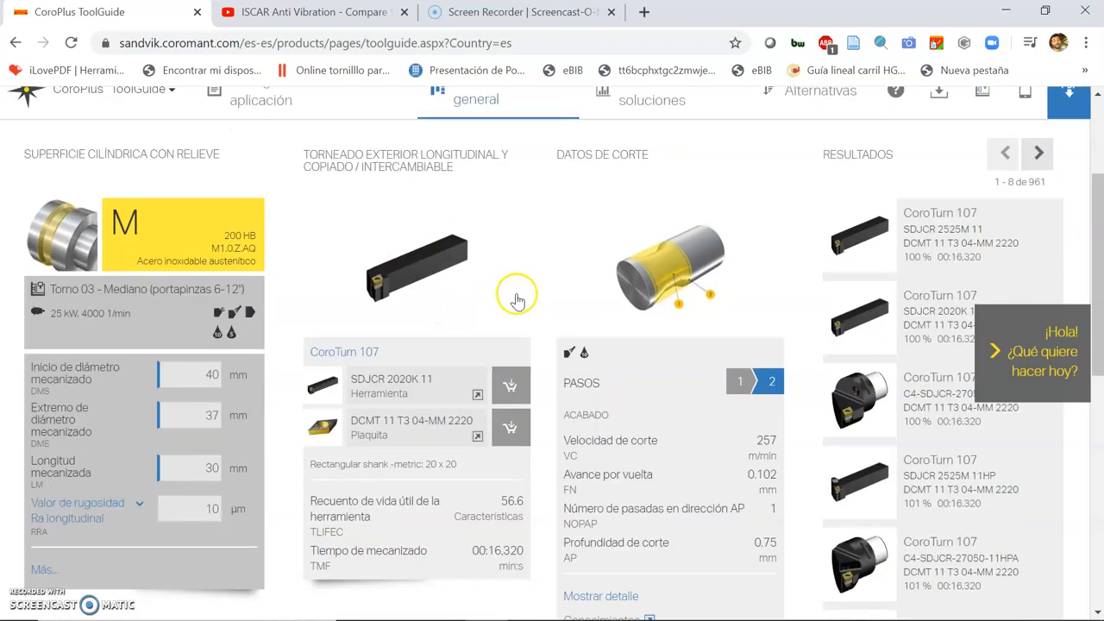